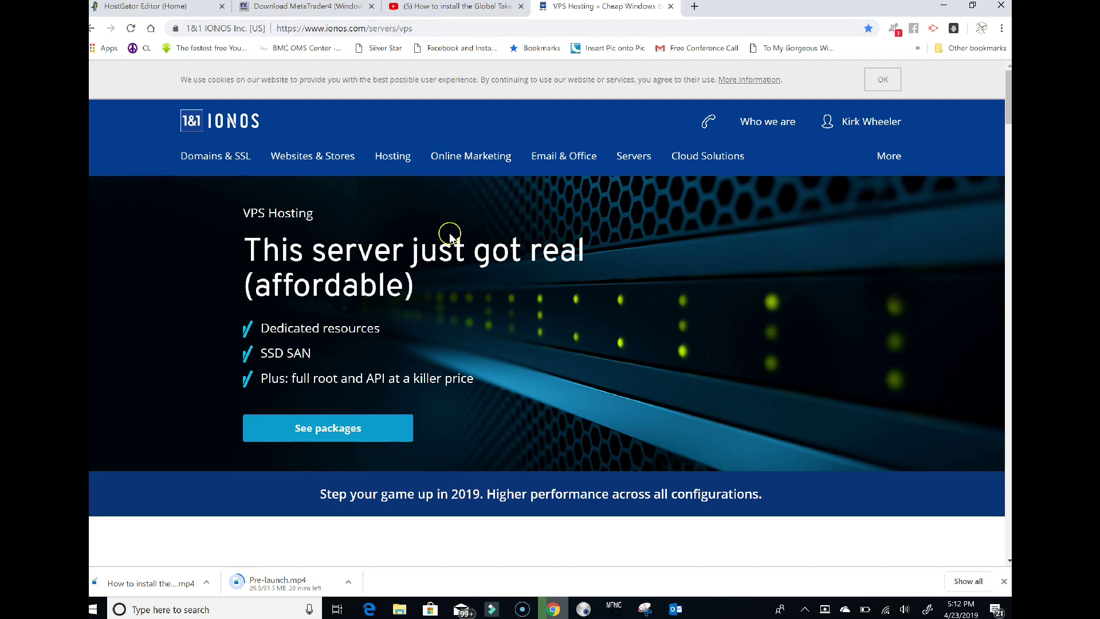
Jump down to the VPS M, L, XL and XXL pricing packages.
click(322, 425)
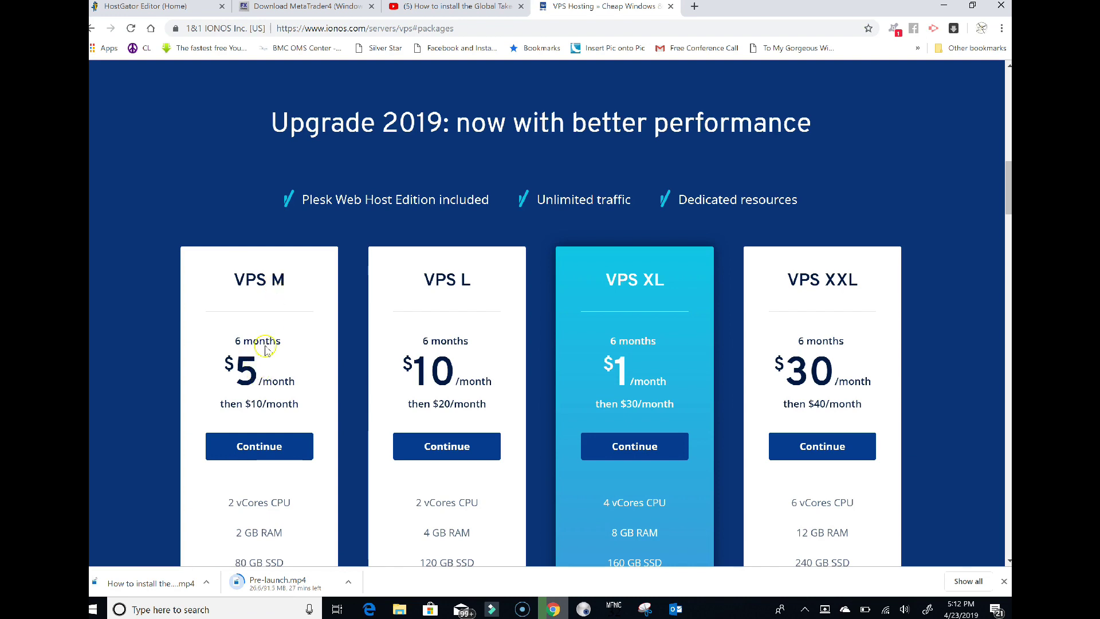
Choose VPS M with Windows Server 2012 R2 in the United States and add it to the cart.
click(255, 447)
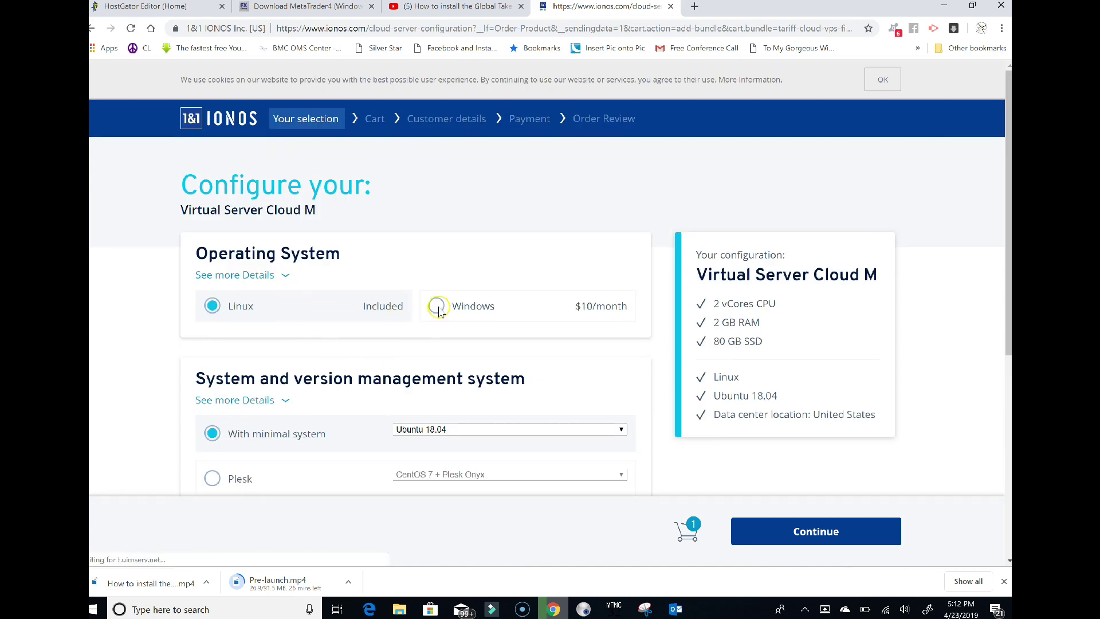
click(436, 306)
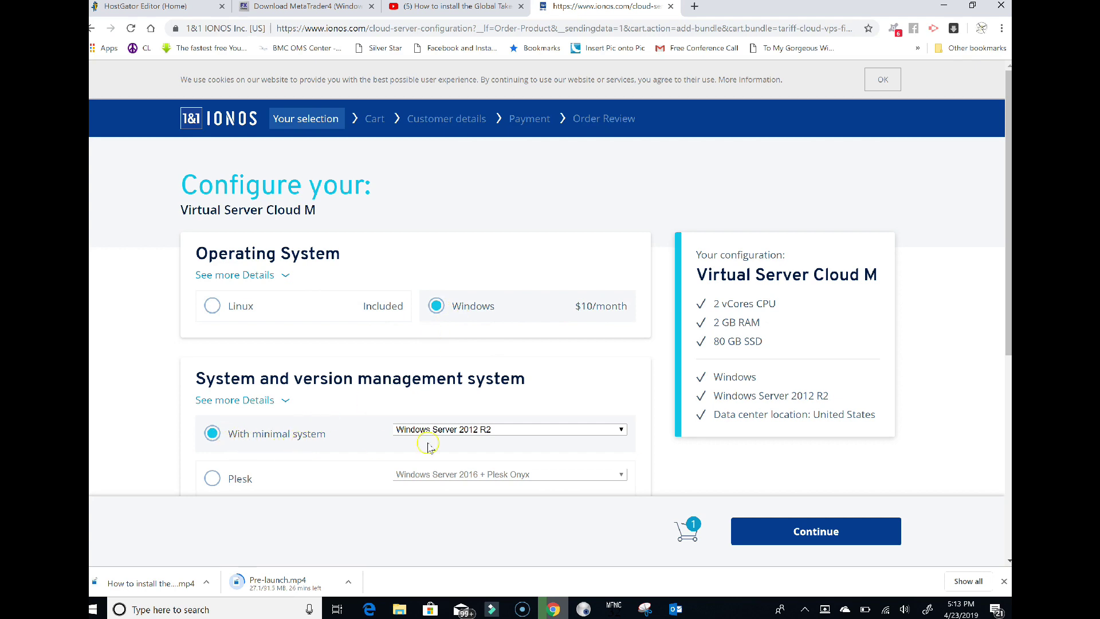
scroll(468, 436, down, 3)
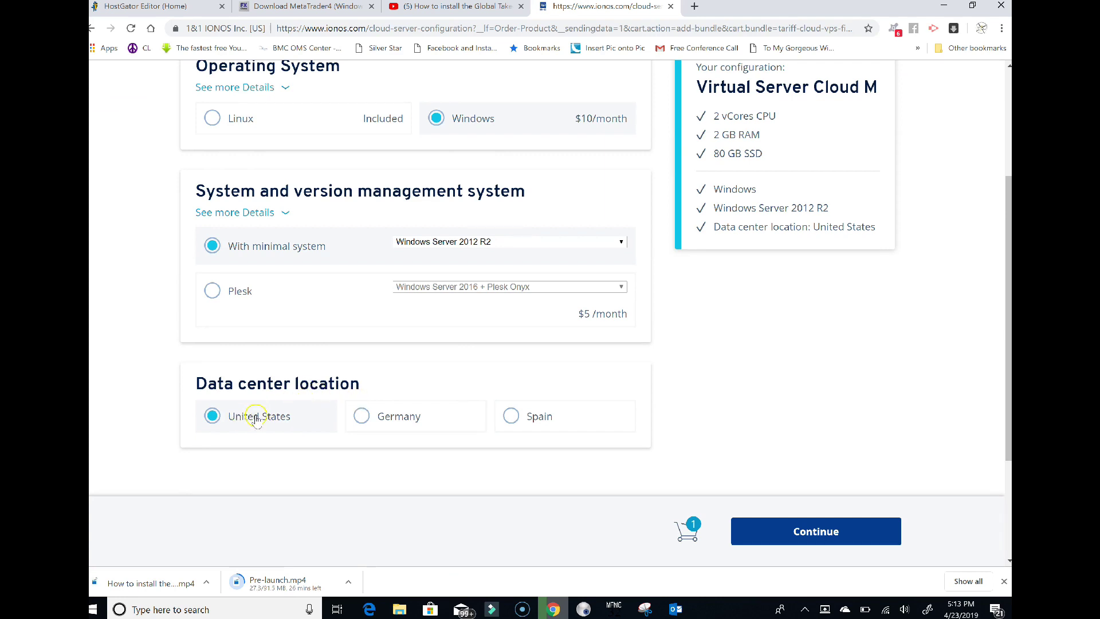
click(823, 532)
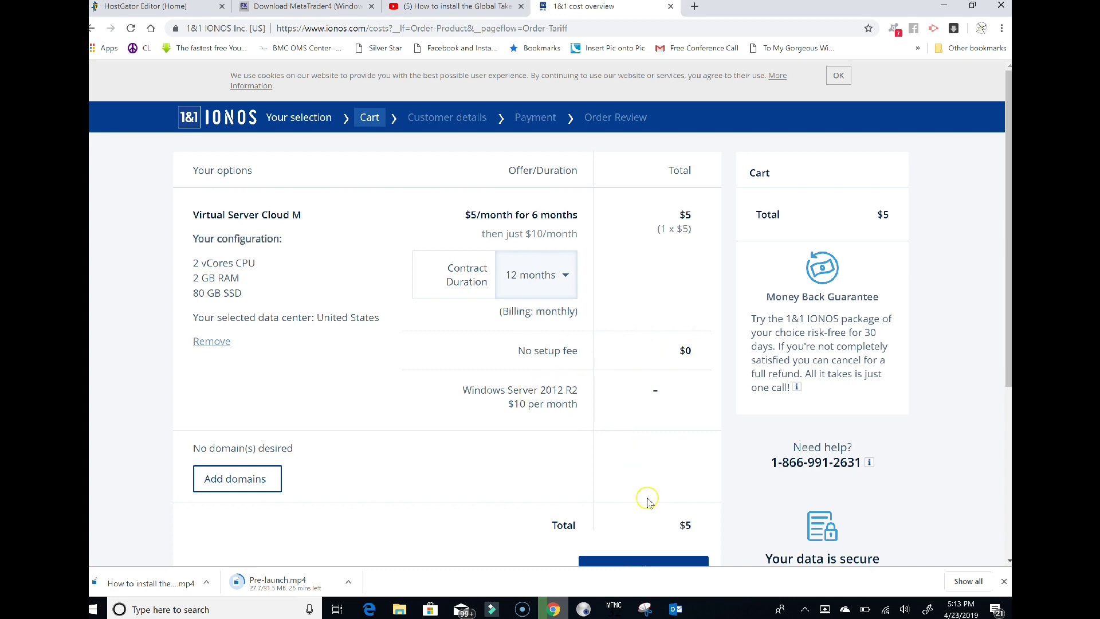
Continue from the $5 Virtual Server Cloud M cart to the order review.
scroll(498, 442, down, 1)
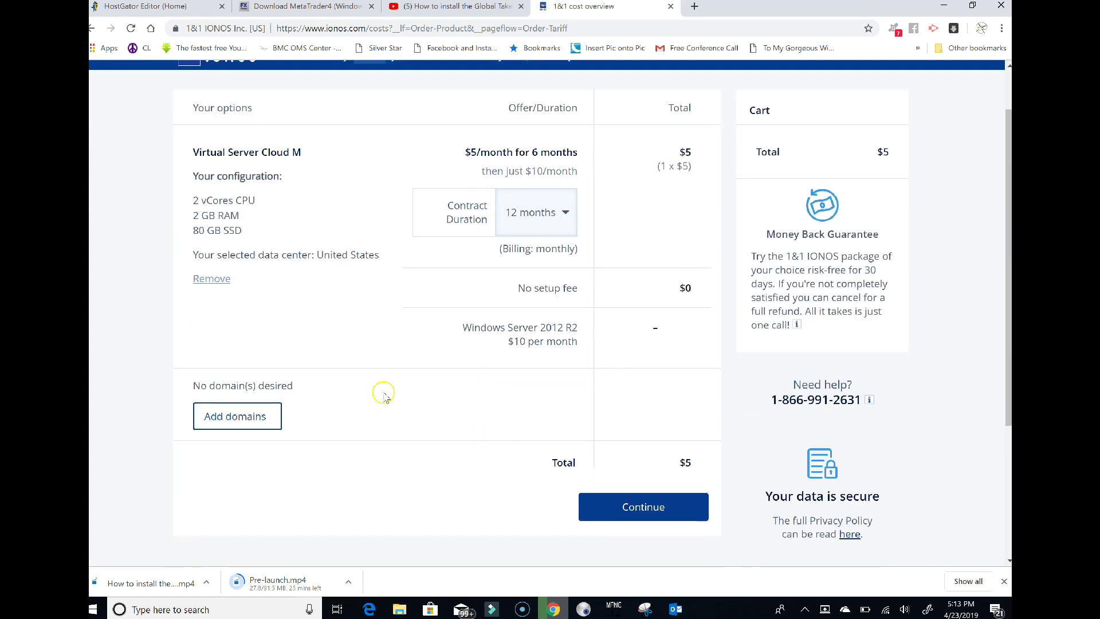
scroll(401, 395, down, 1)
click(644, 444)
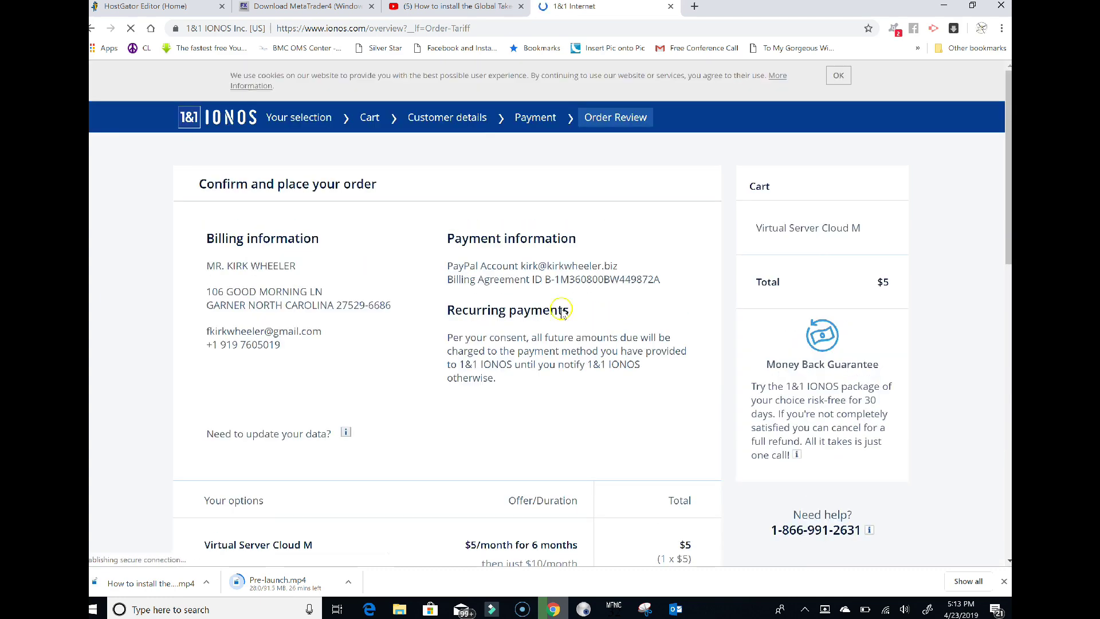
Tick the checkbox accepting the Microsoft End User License Agreement on the order review.
scroll(561, 312, down, 2)
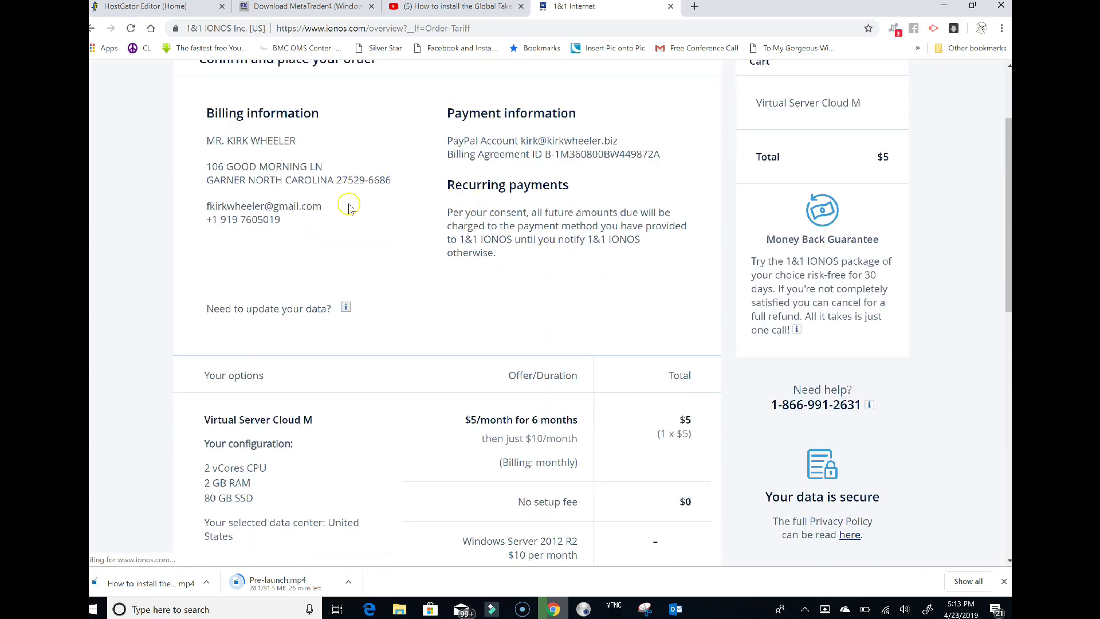
scroll(498, 280, down, 1)
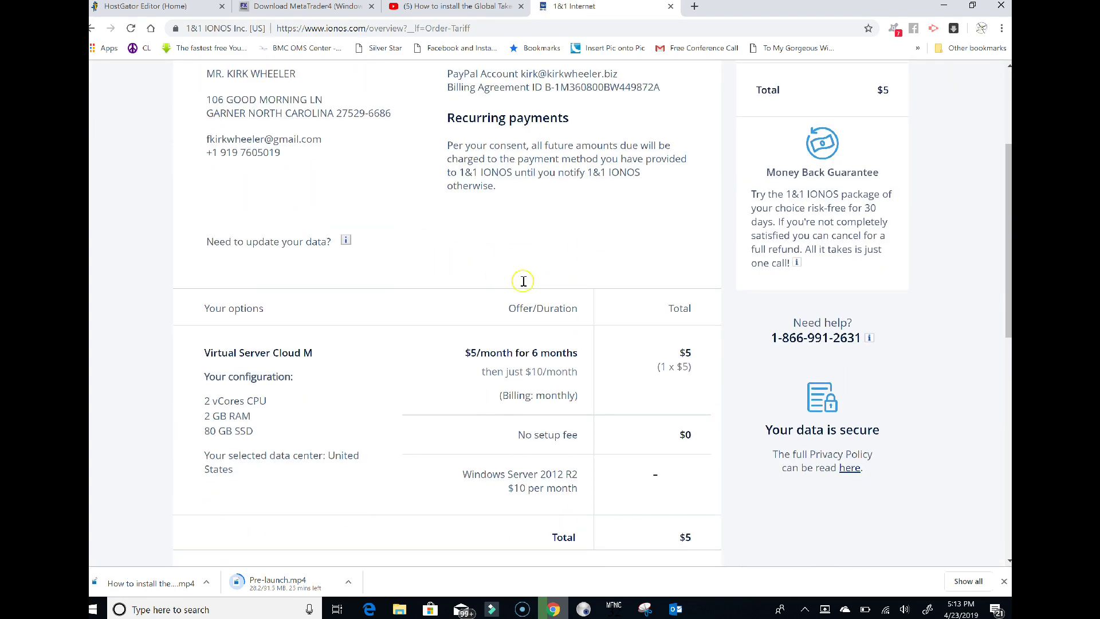
scroll(523, 281, down, 4)
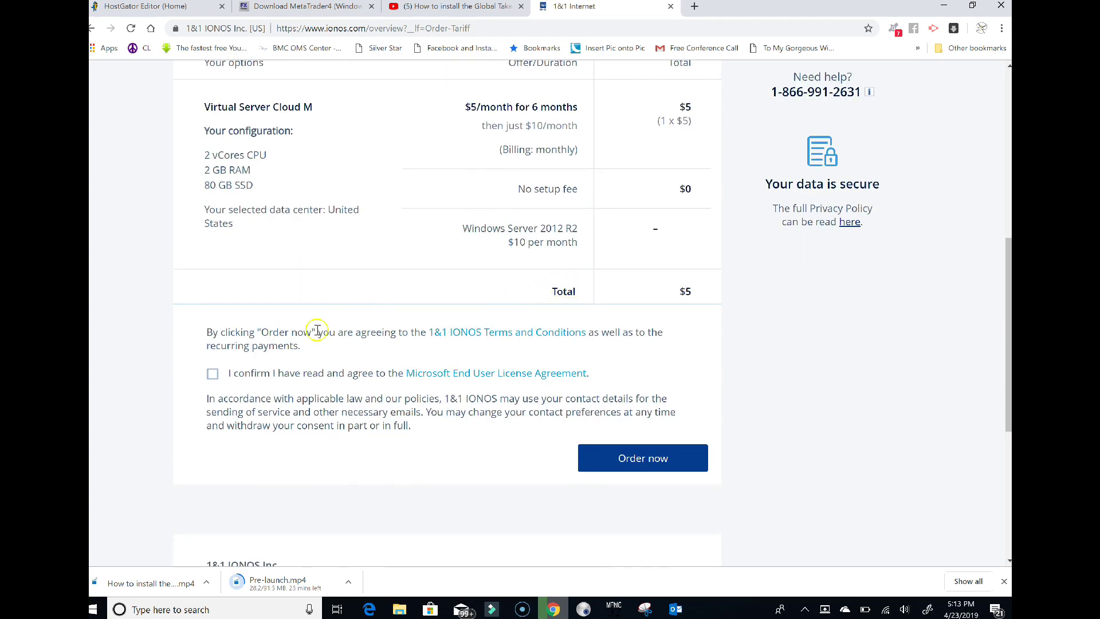
click(213, 373)
scroll(346, 278, up, 2)
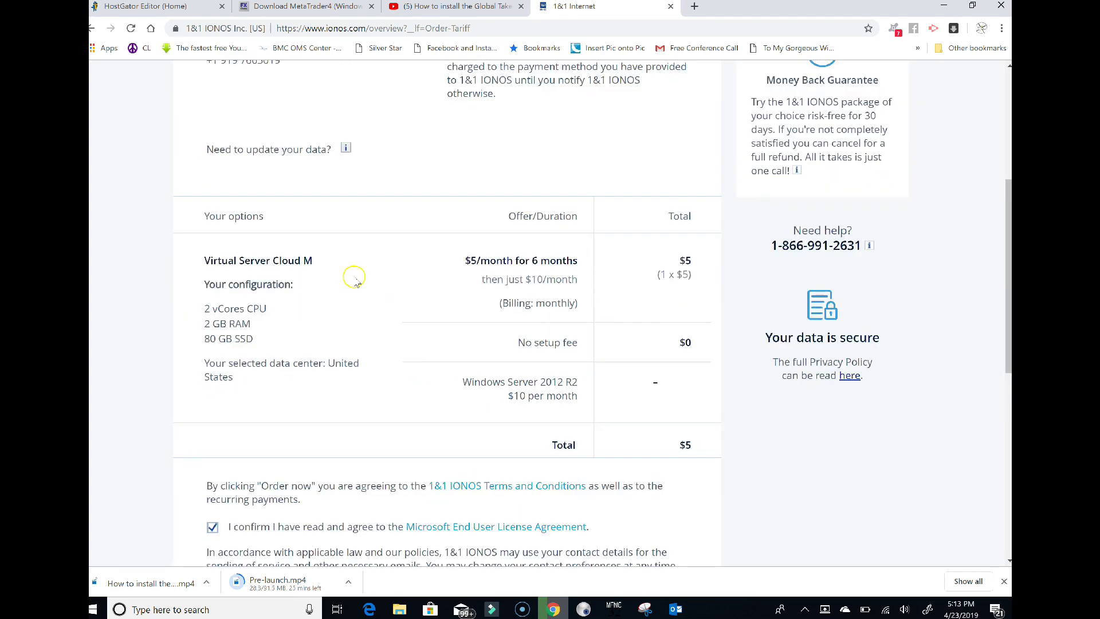
scroll(354, 281, up, 3)
scroll(411, 305, down, 6)
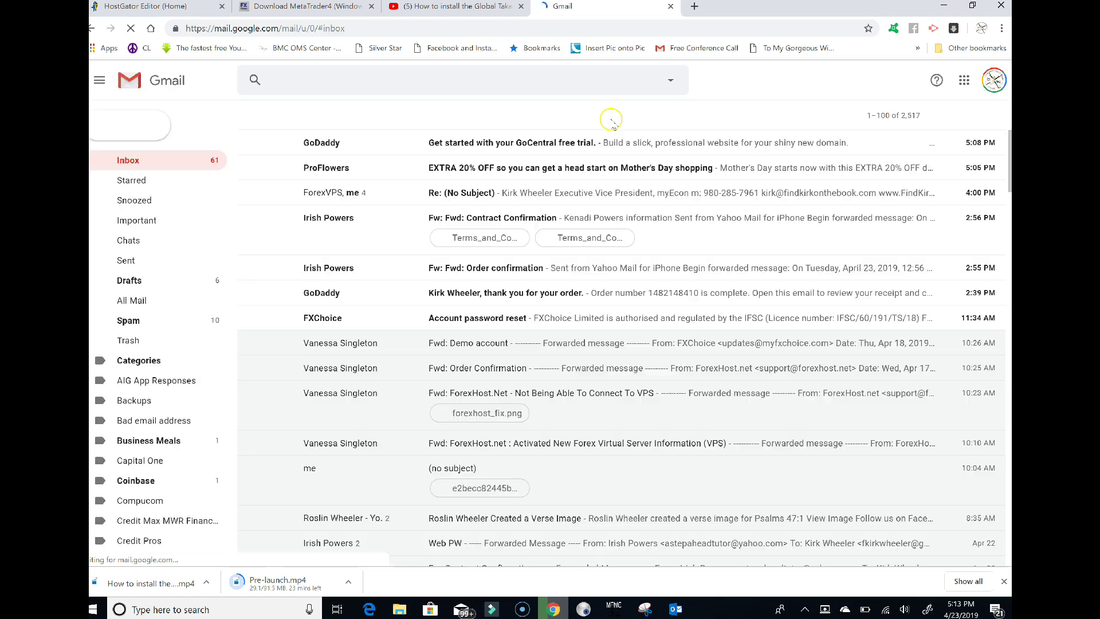
Open the 1&1 IONOS 'Order confirmation' email, read it through, and go back to the inbox.
scroll(459, 187, down, 3)
scroll(458, 186, down, 5)
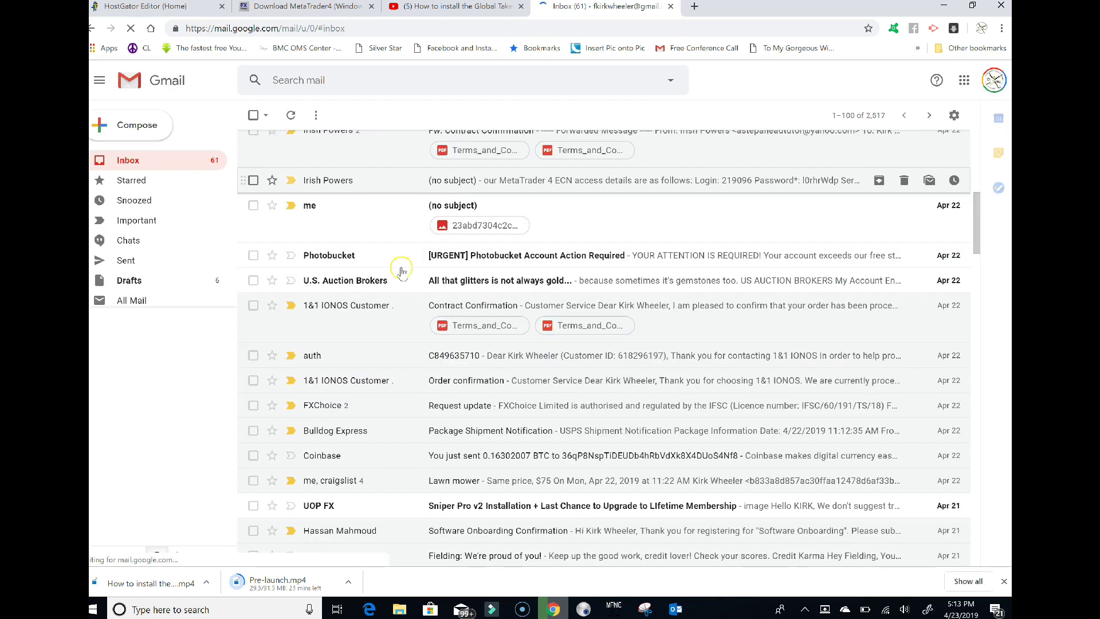
scroll(401, 269, down, 2)
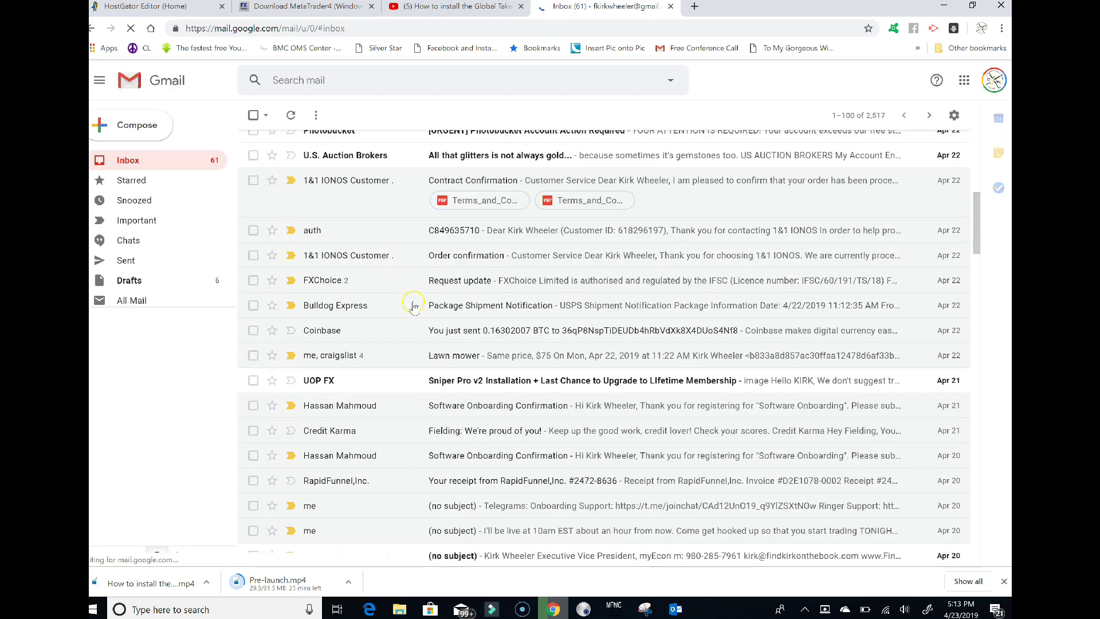
click(475, 257)
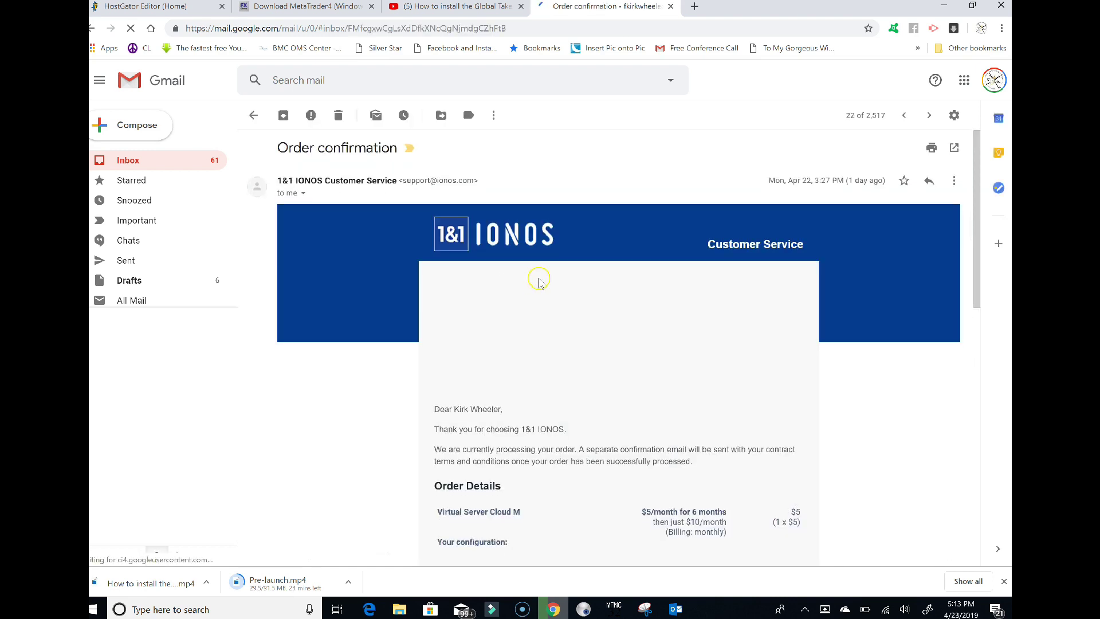
scroll(538, 280, down, 2)
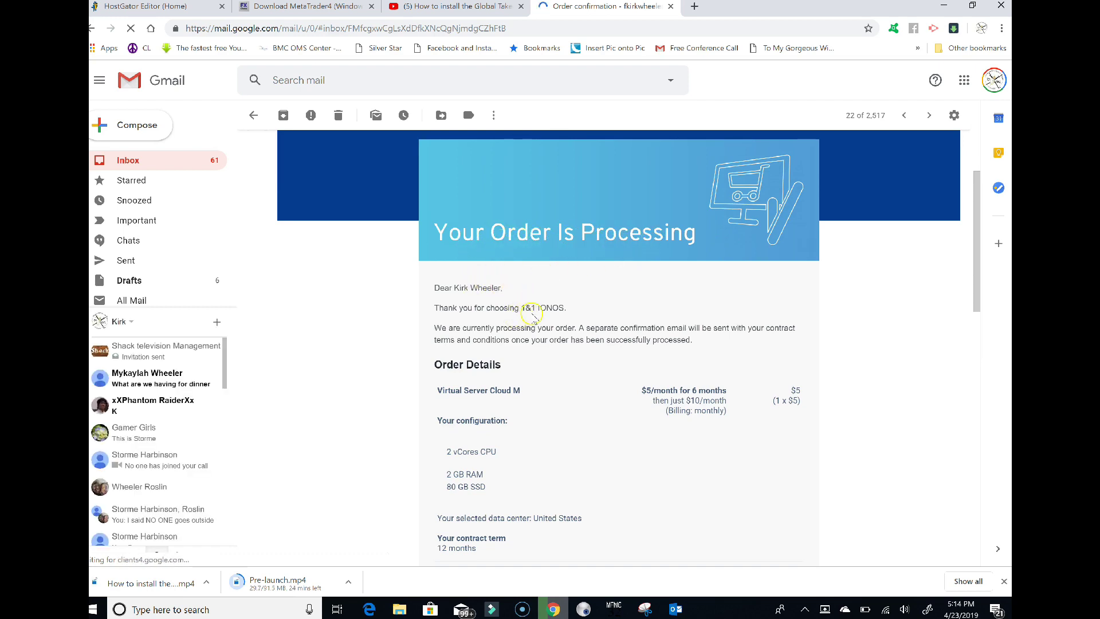
scroll(532, 310, down, 2)
scroll(532, 310, down, 8)
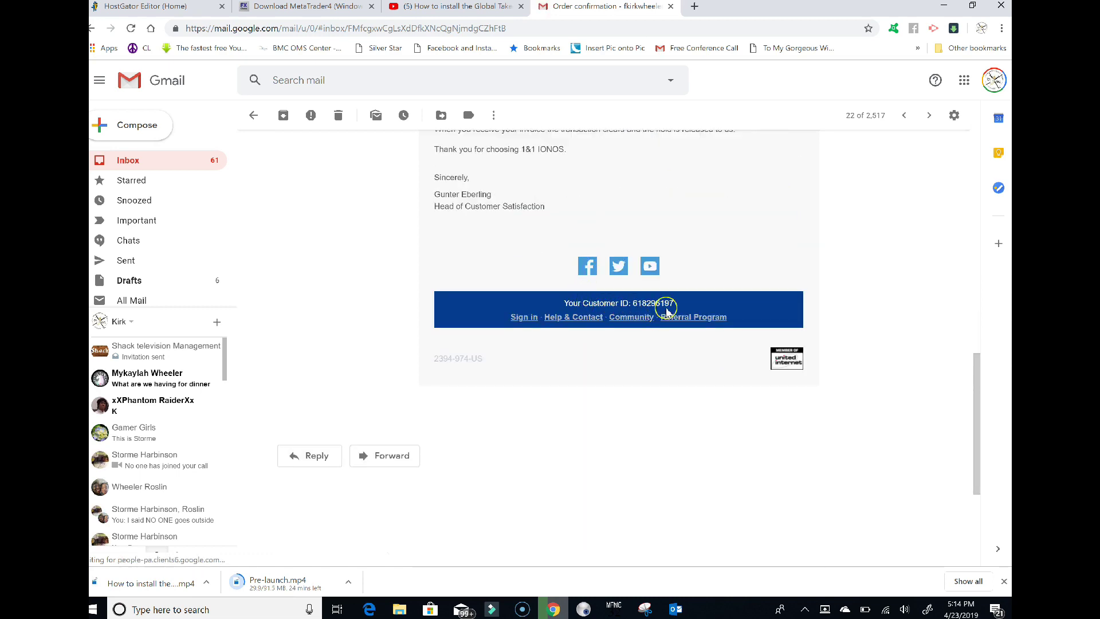
scroll(642, 247, up, 2)
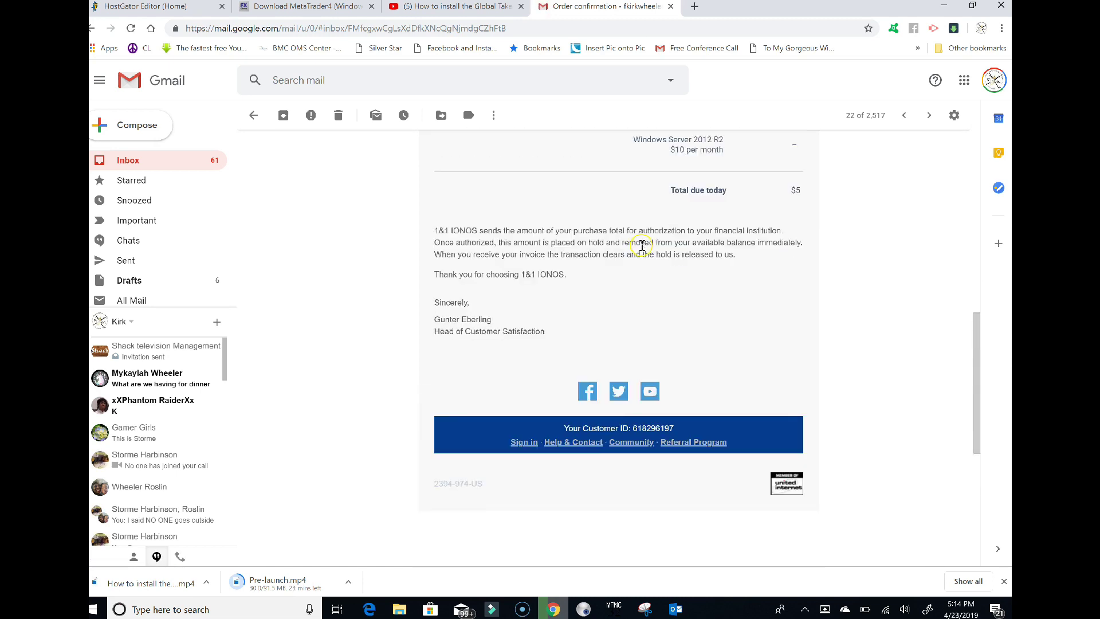
scroll(633, 252, up, 2)
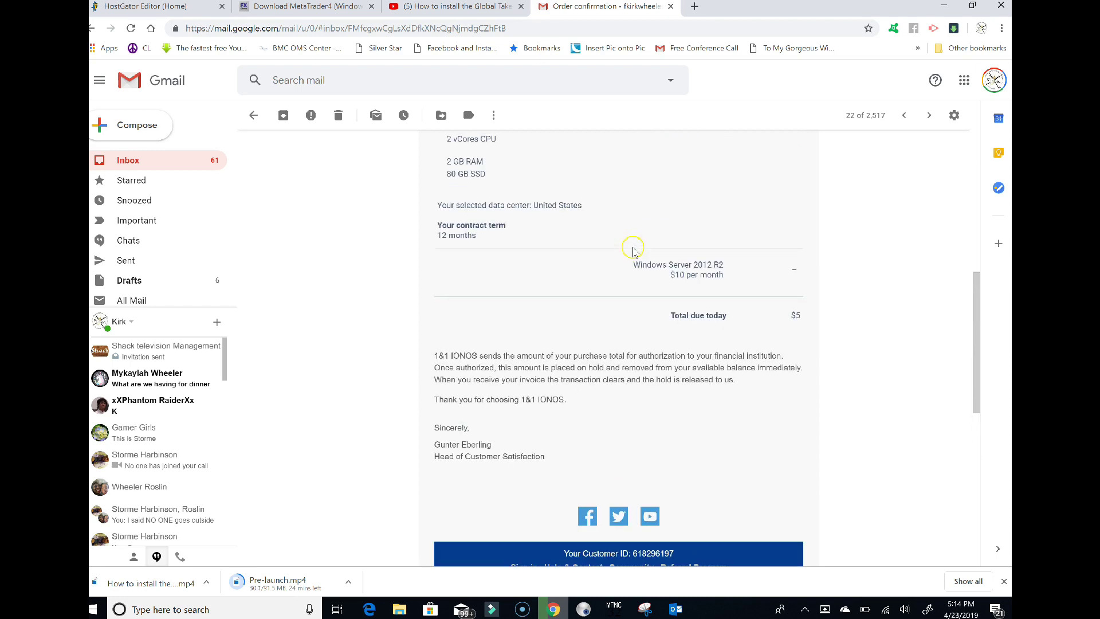
scroll(634, 252, up, 5)
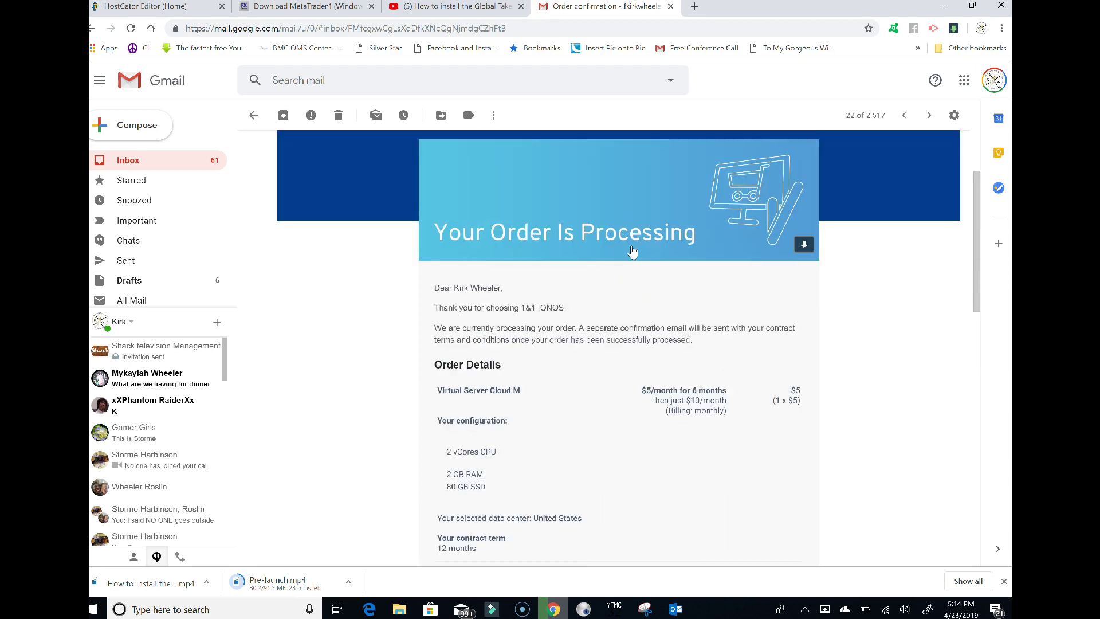
click(188, 166)
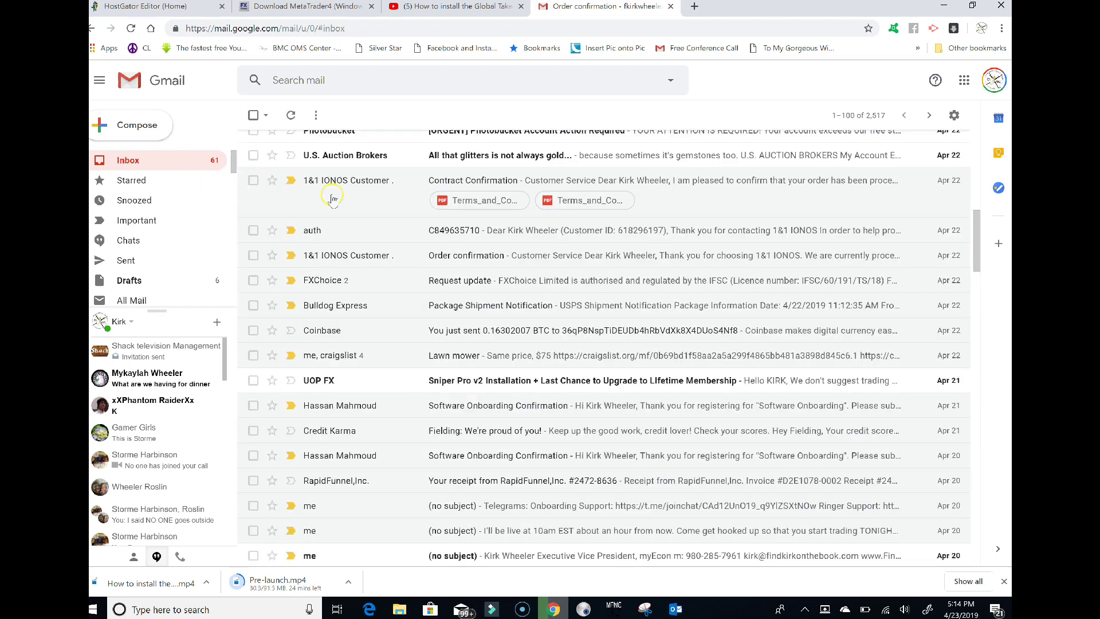
Open the IONOS verification email and read its accepted ID documents and scan formats.
scroll(504, 228, up, 1)
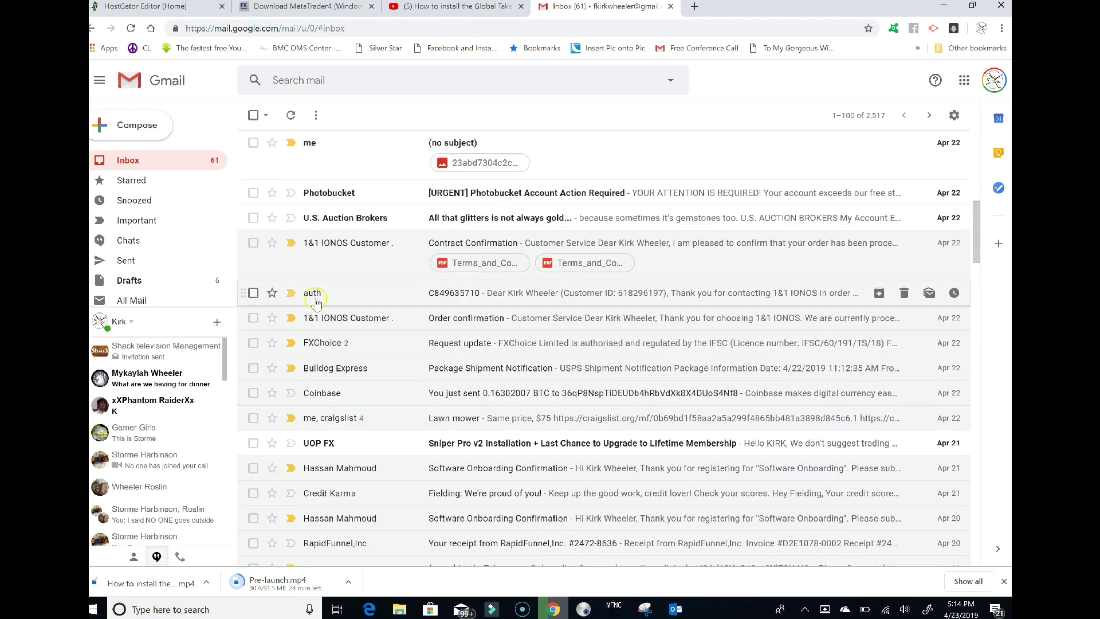
click(520, 296)
scroll(478, 290, down, 3)
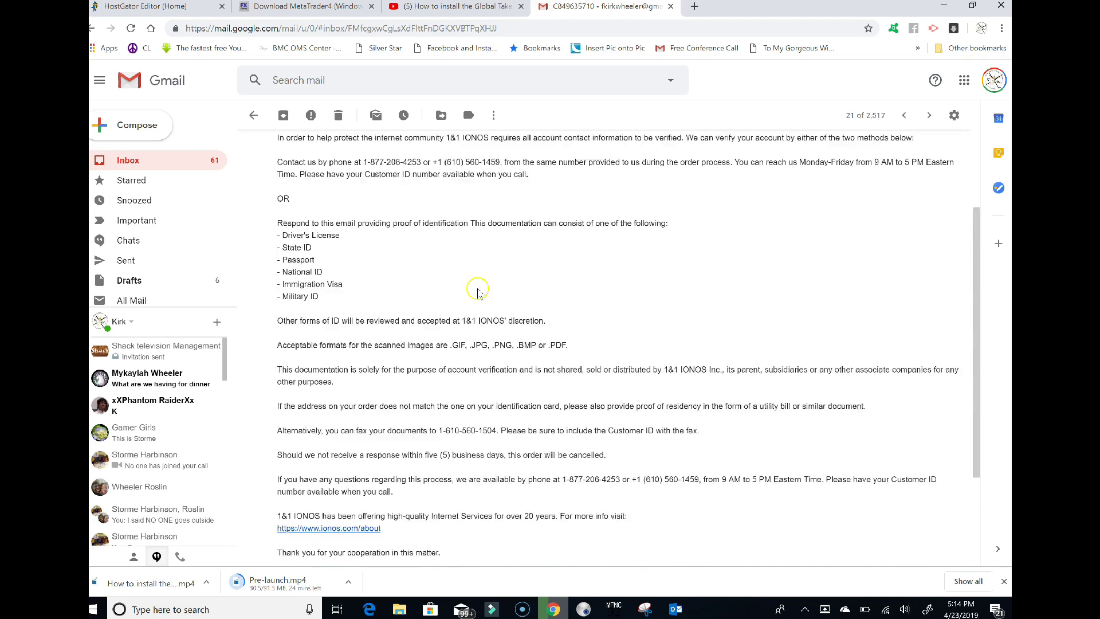
scroll(478, 289, up, 3)
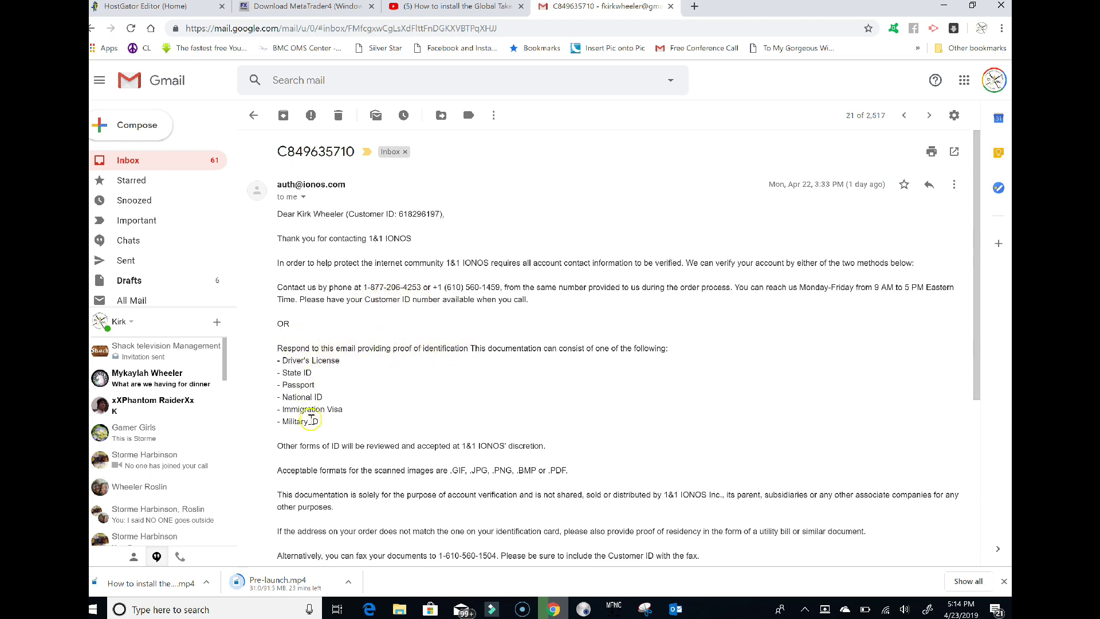
scroll(462, 286, down, 3)
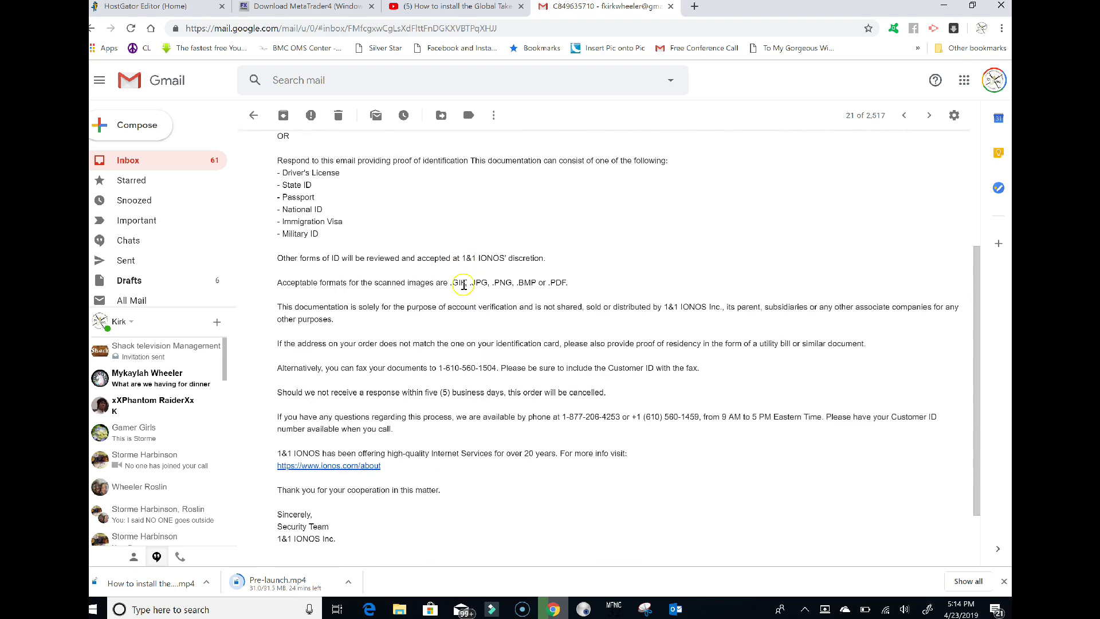
scroll(464, 285, up, 2)
scroll(464, 284, up, 1)
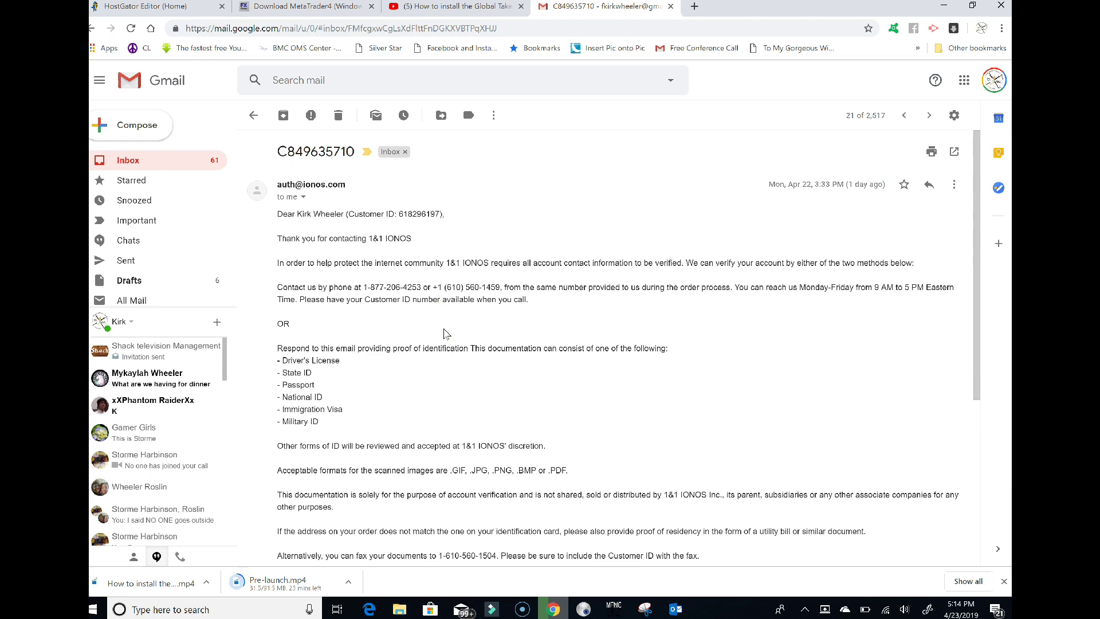
Open the Contract Confirmation email from the inbox and scroll to Set Up Server Now.
click(182, 162)
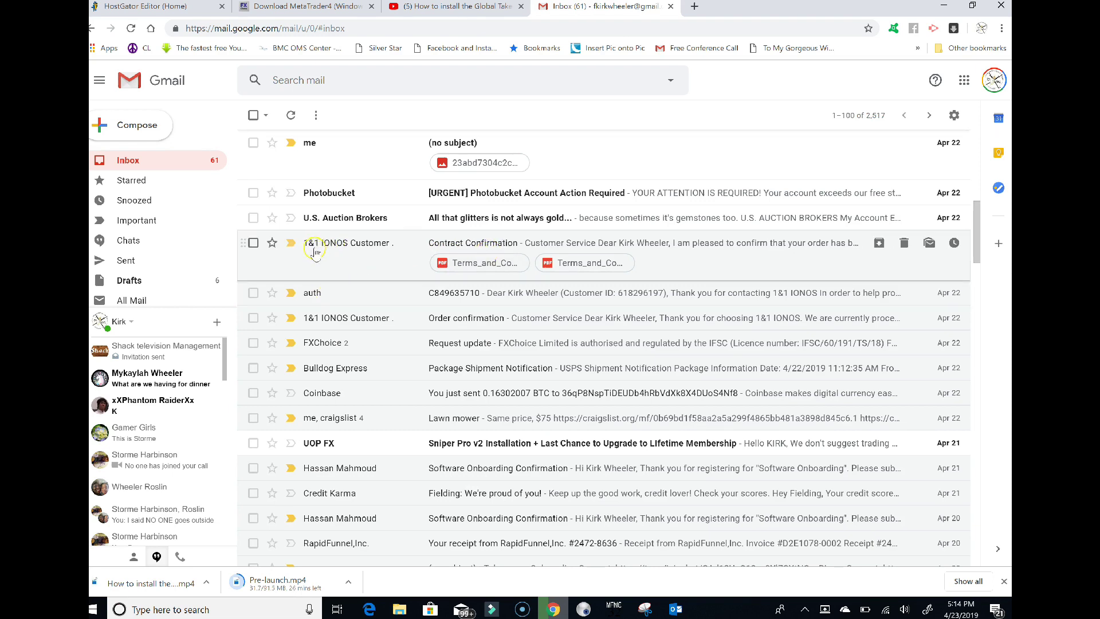
mouse_move(340, 252)
click(499, 245)
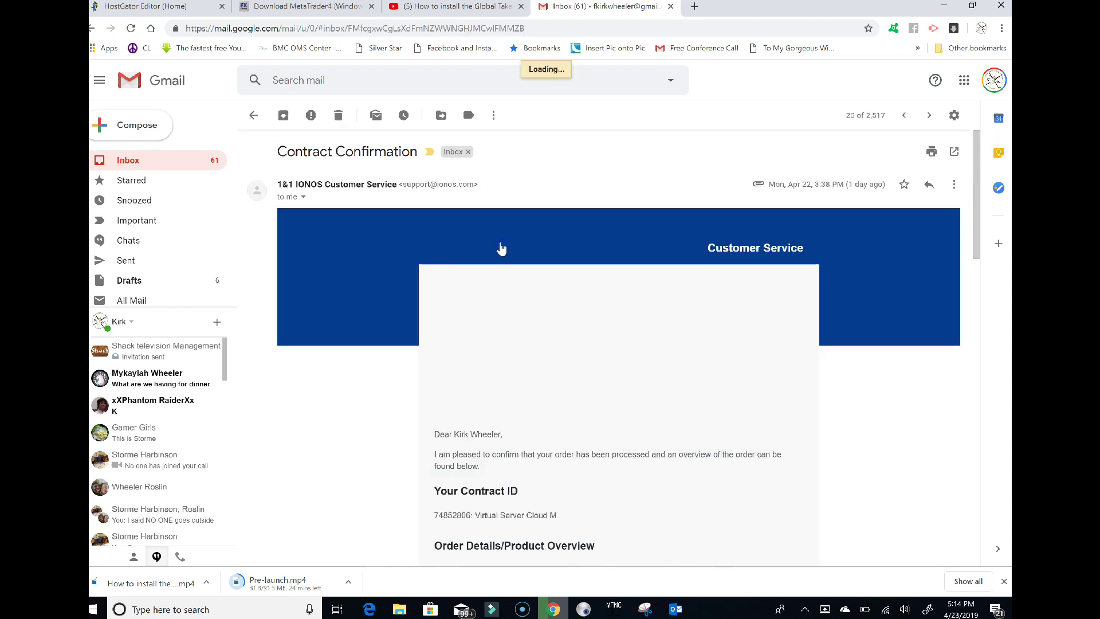
scroll(531, 269, down, 5)
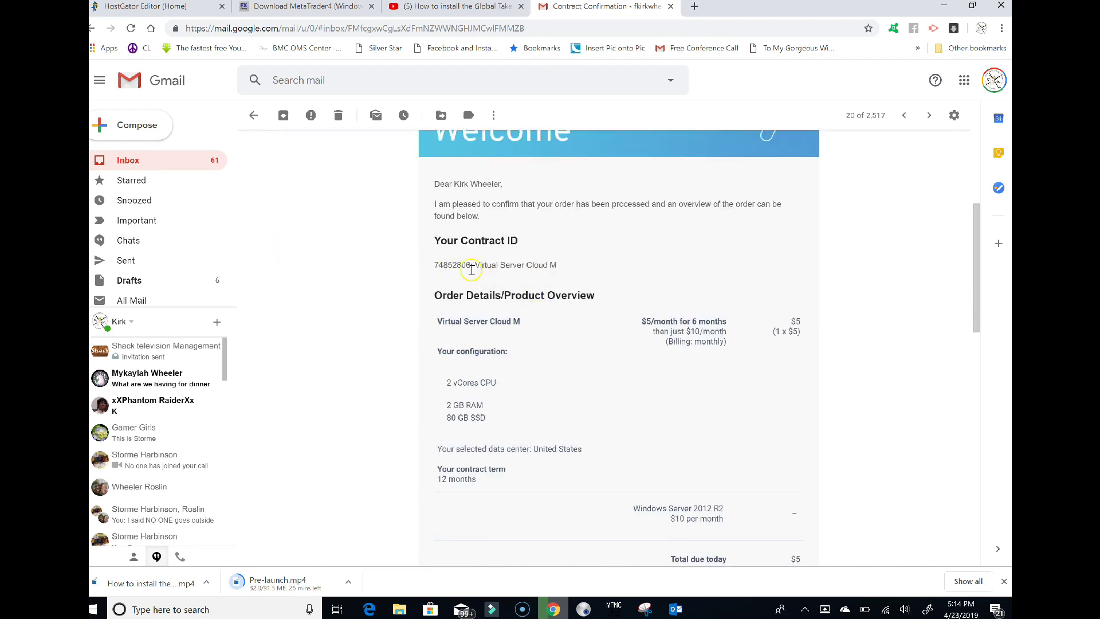
scroll(488, 269, down, 6)
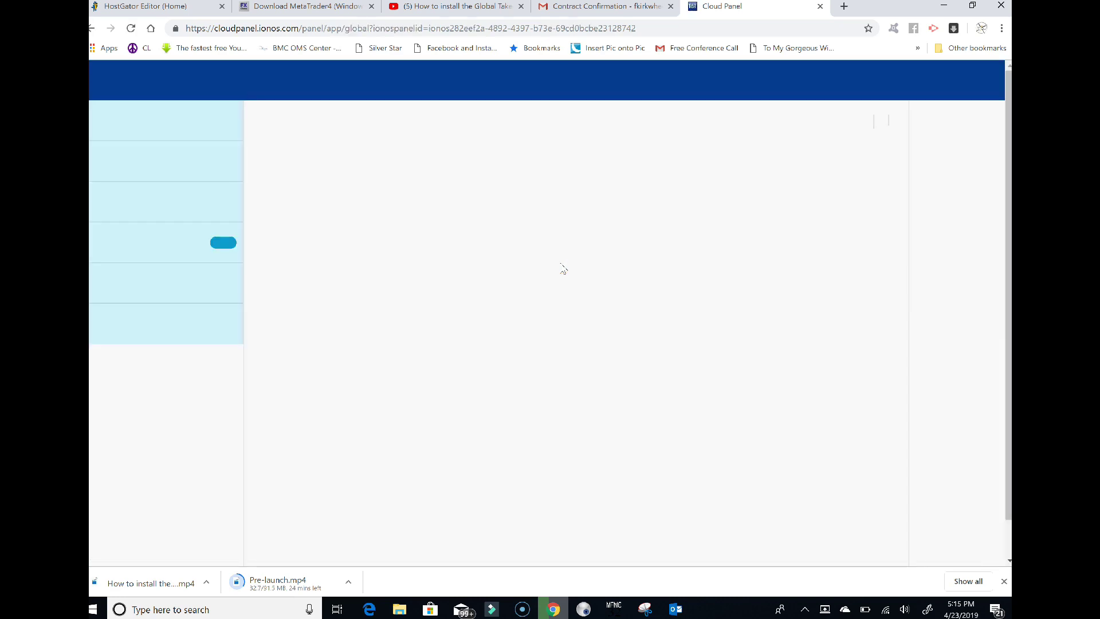
Scroll the Servers list and open Cloud Server 0 (216.250.126.192, Windows Server).
scroll(562, 268, down, 1)
scroll(563, 268, up, 1)
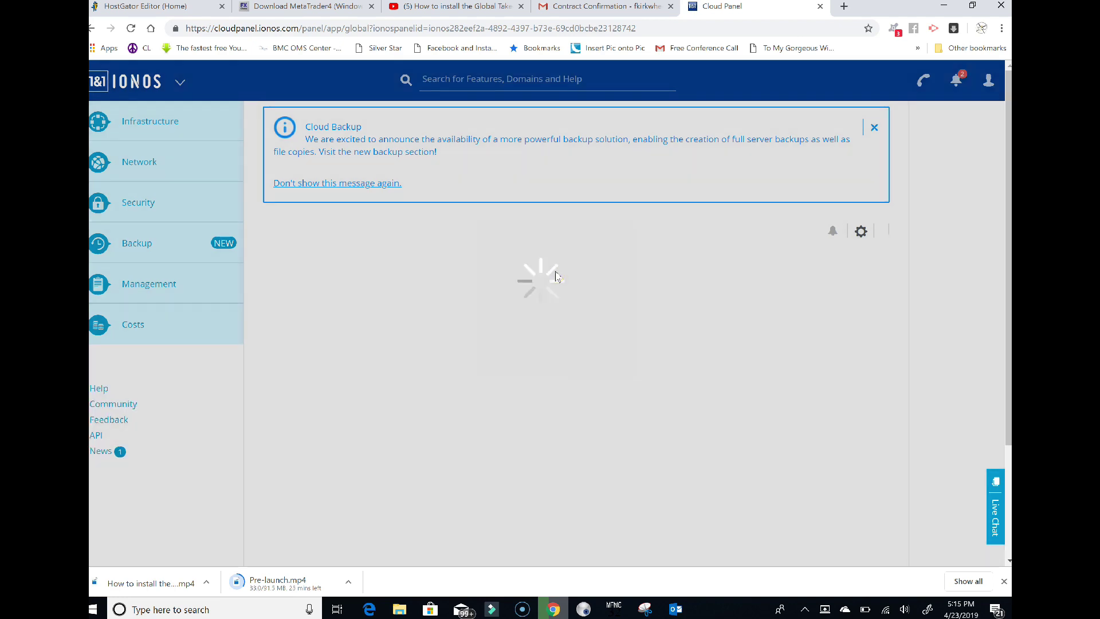
scroll(555, 276, down, 1)
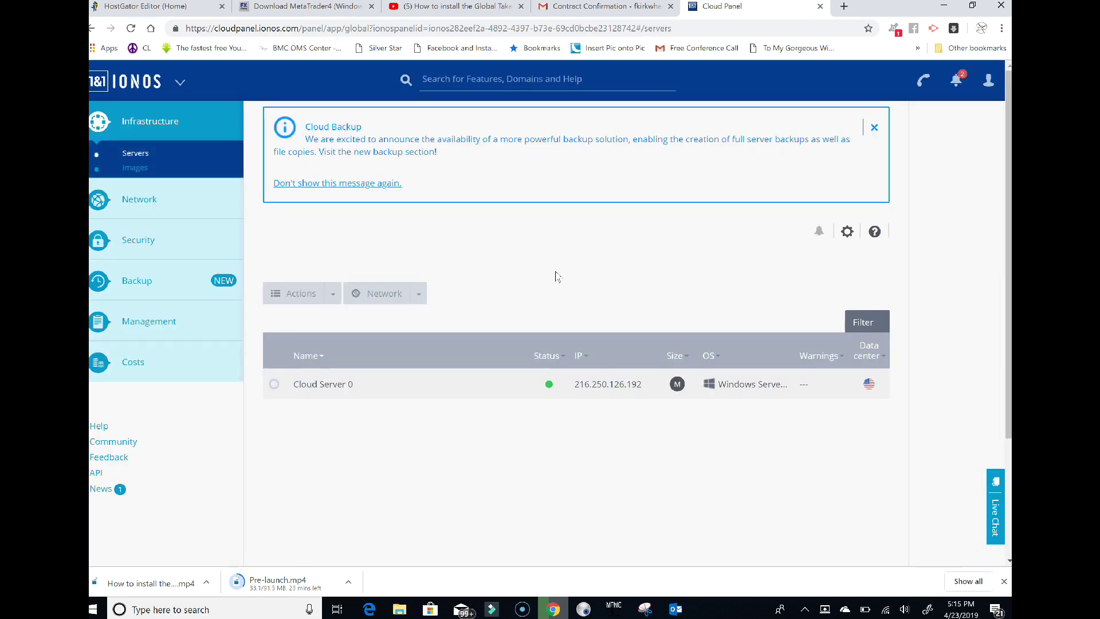
scroll(557, 279, down, 1)
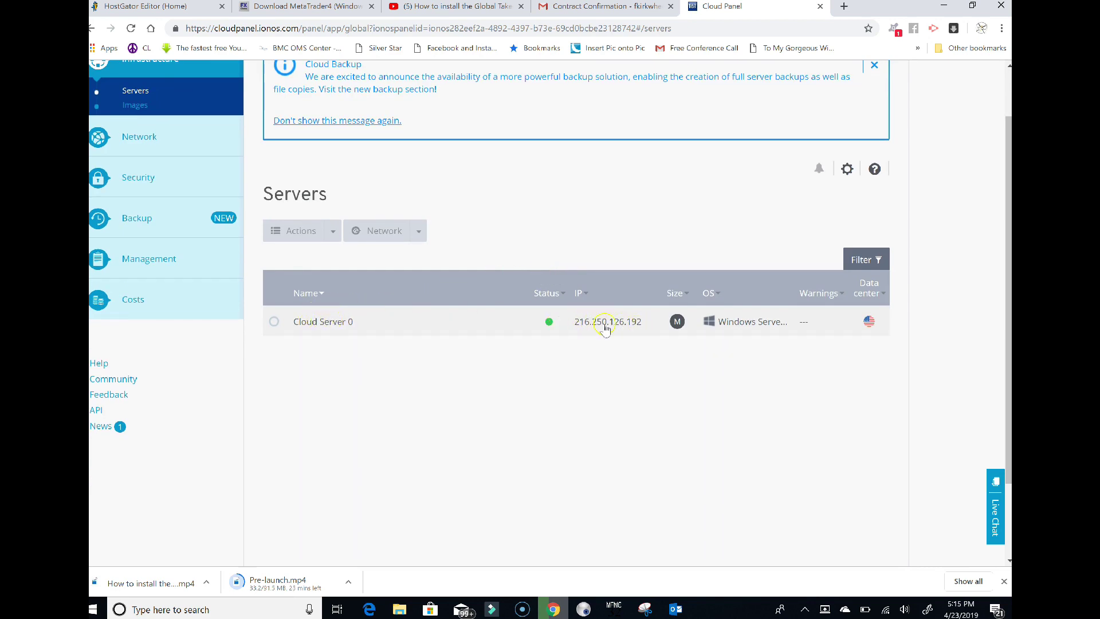
click(325, 324)
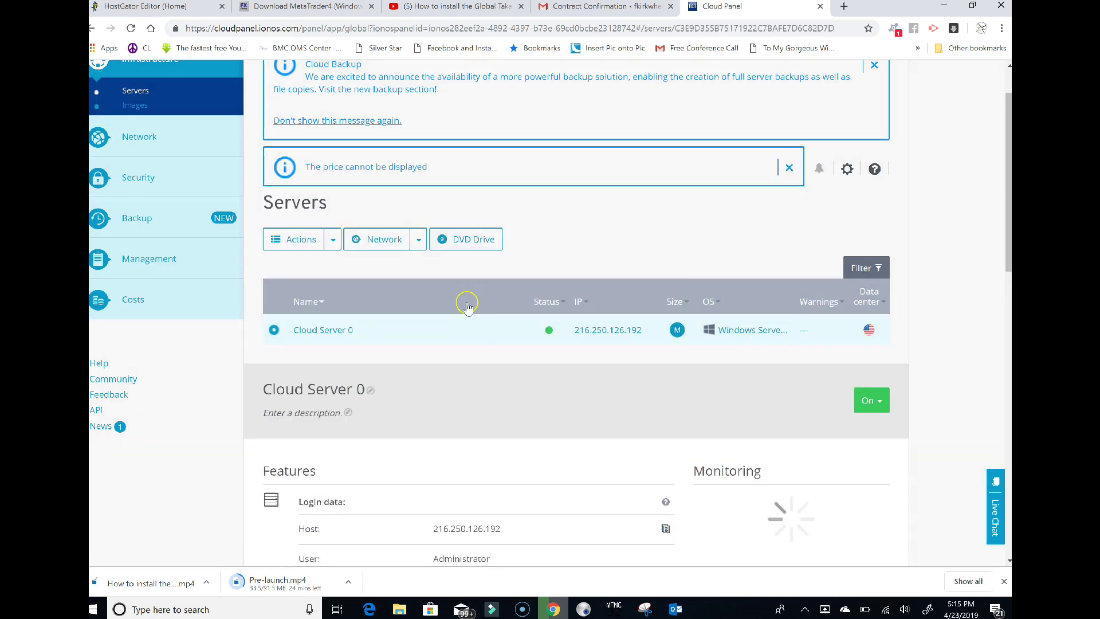
Scroll to Cloud Server 0's login data: host 216.250.126.192, user Administrator.
scroll(467, 306, down, 5)
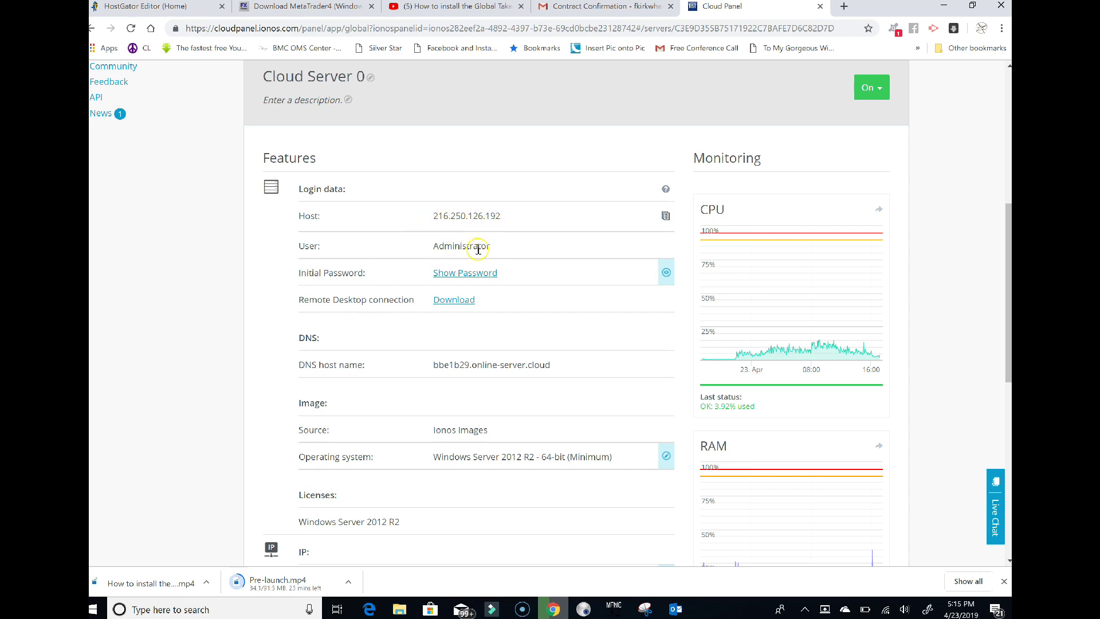
scroll(438, 298, down, 1)
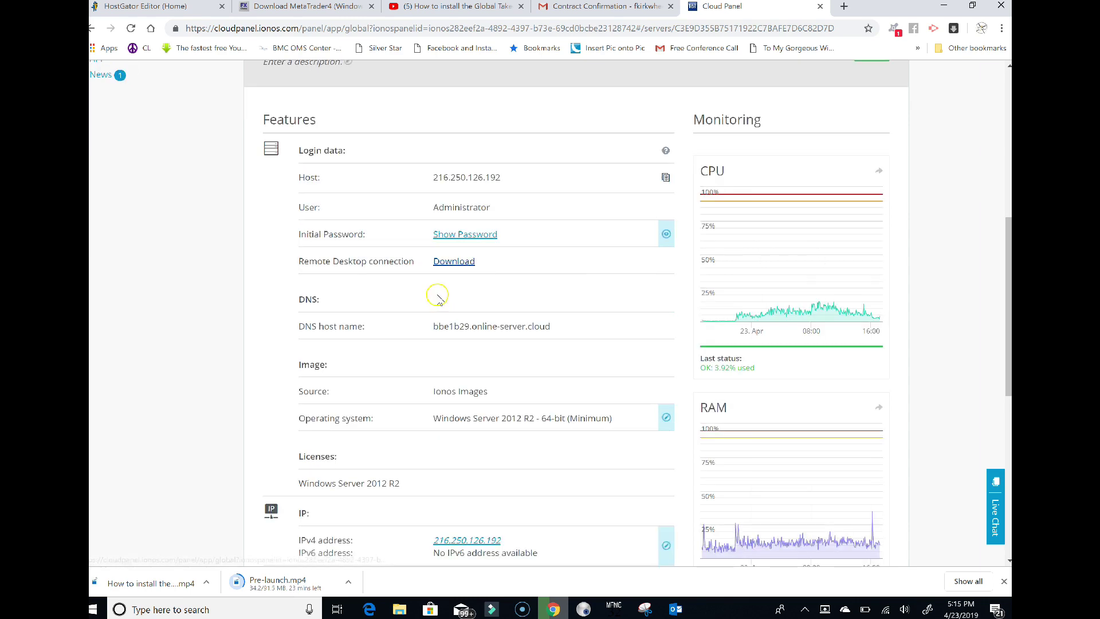
scroll(438, 298, down, 1)
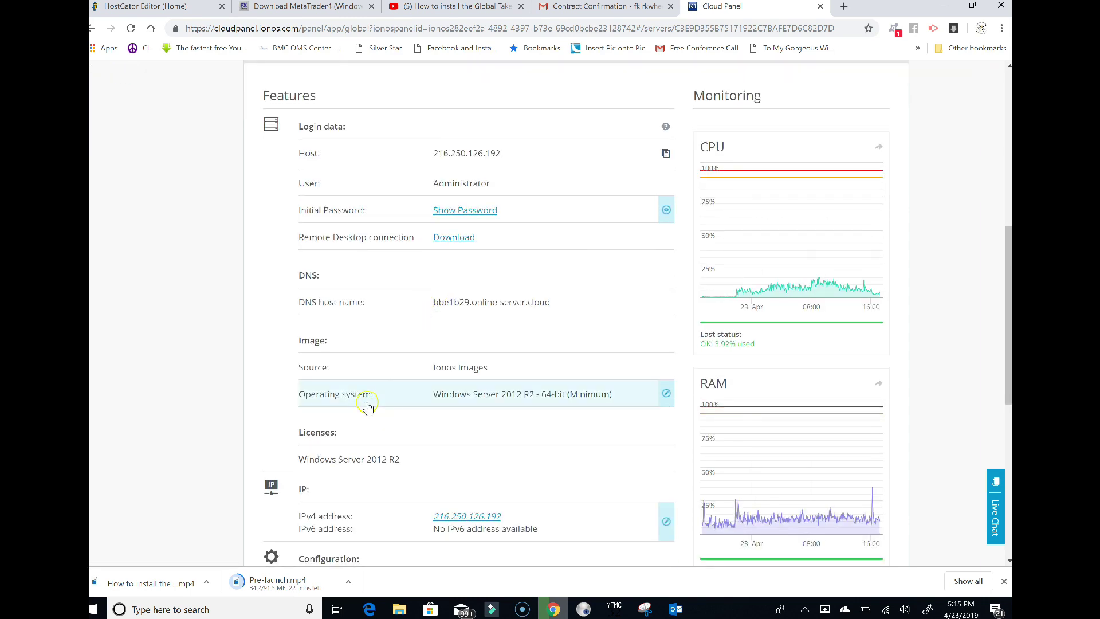
click(192, 608)
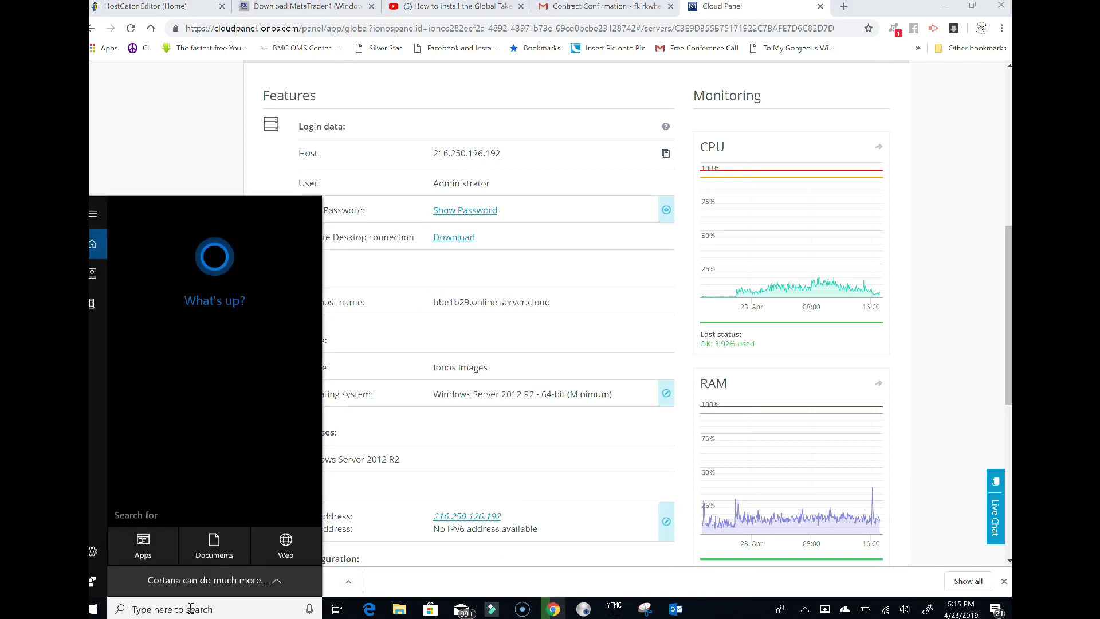
Launch Remote Desktop Connection, move it off the login details, expand its options and save.
text(remote de)
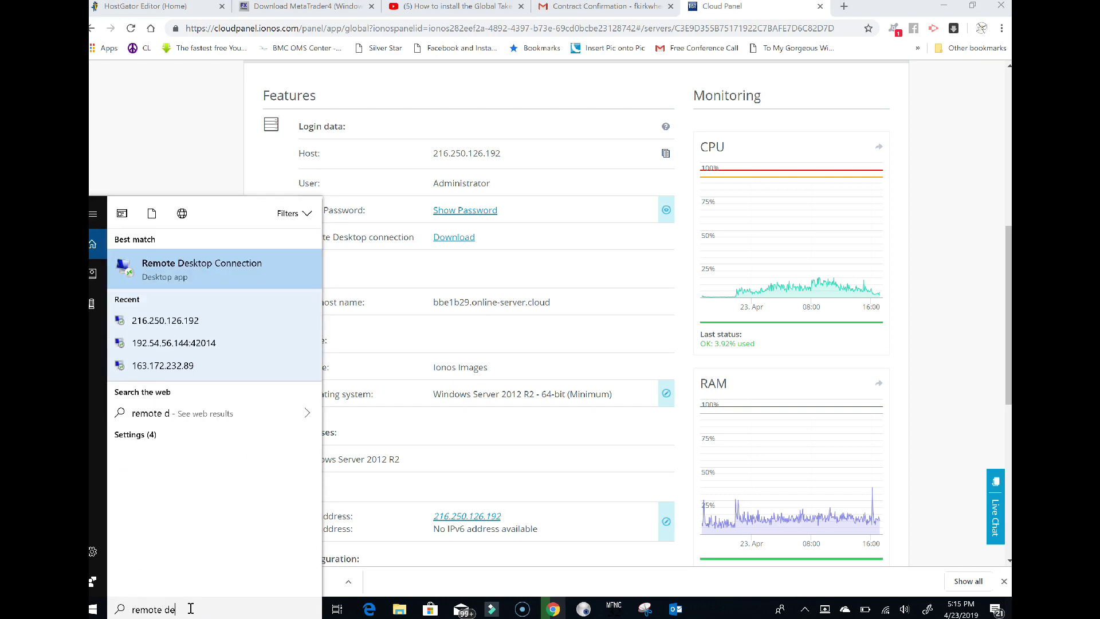
text(sktop)
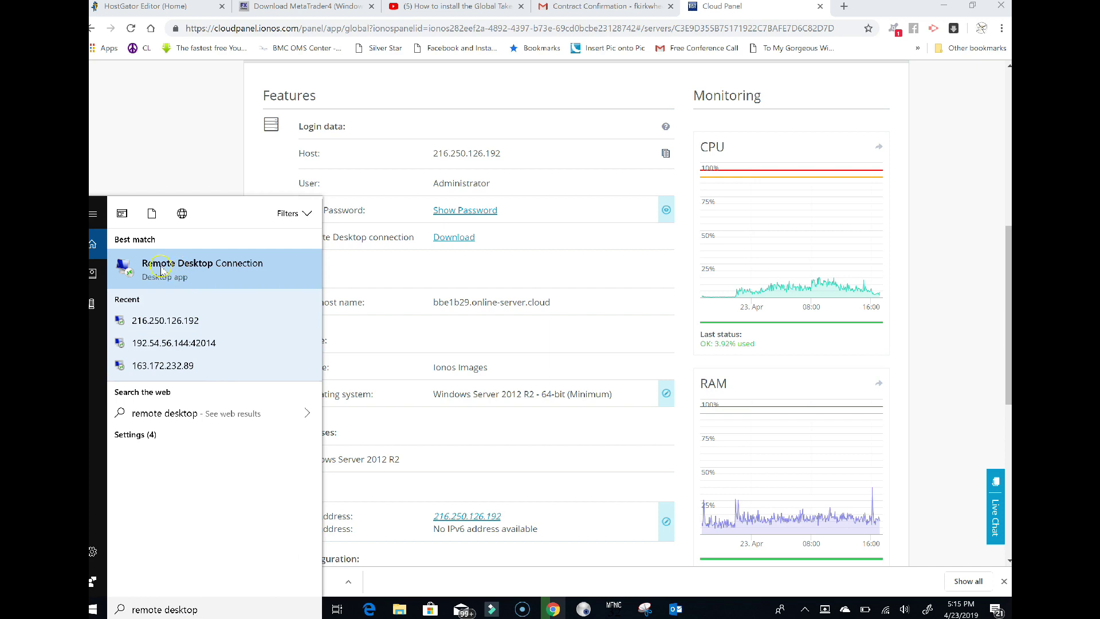
click(221, 269)
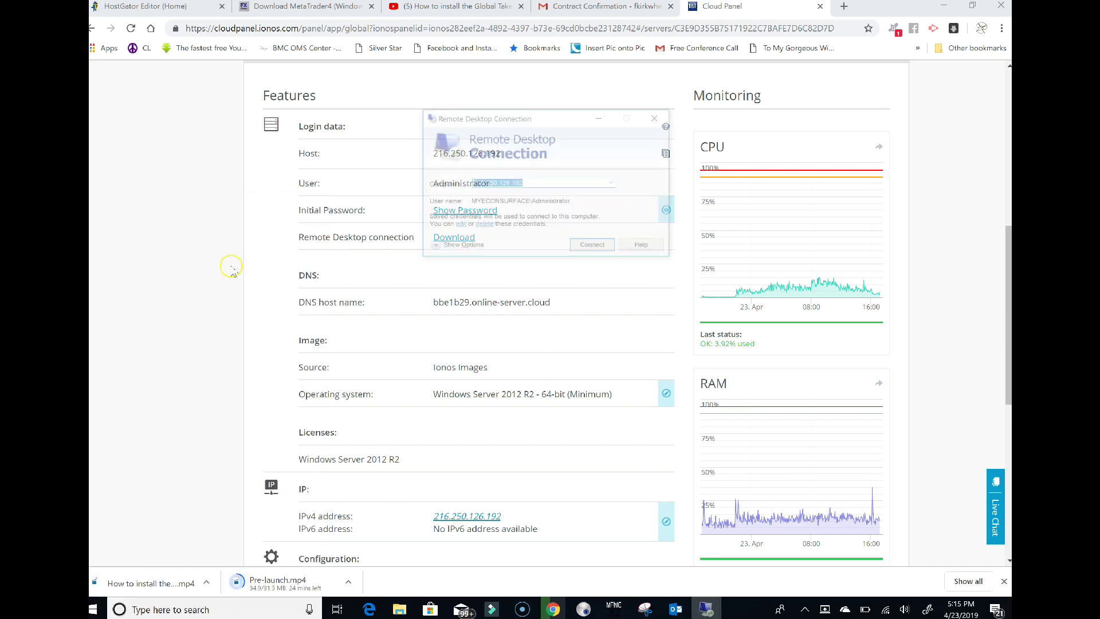
drag(498, 119, 595, 121)
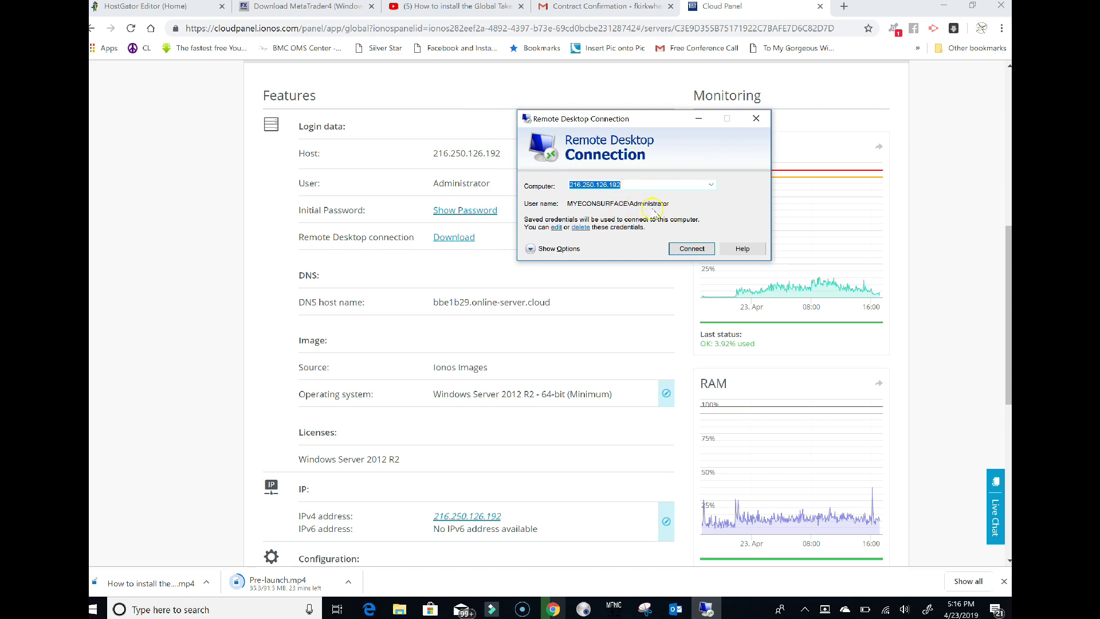
click(532, 250)
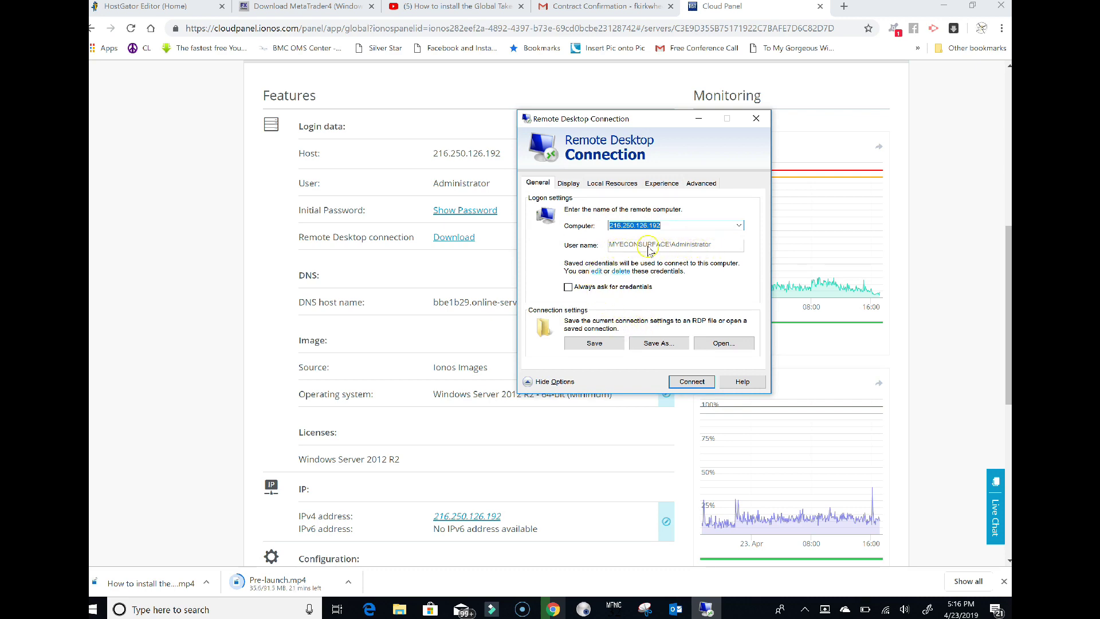
click(594, 343)
Connect to 216.250.126.192, accepting the unverified-certificate warning.
click(684, 382)
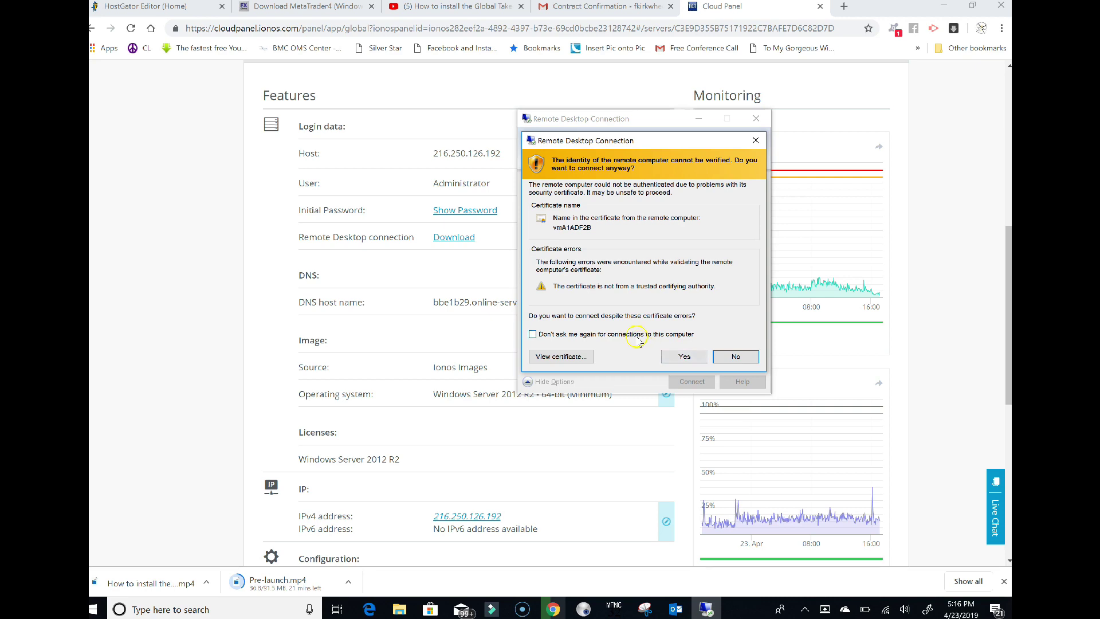
click(684, 356)
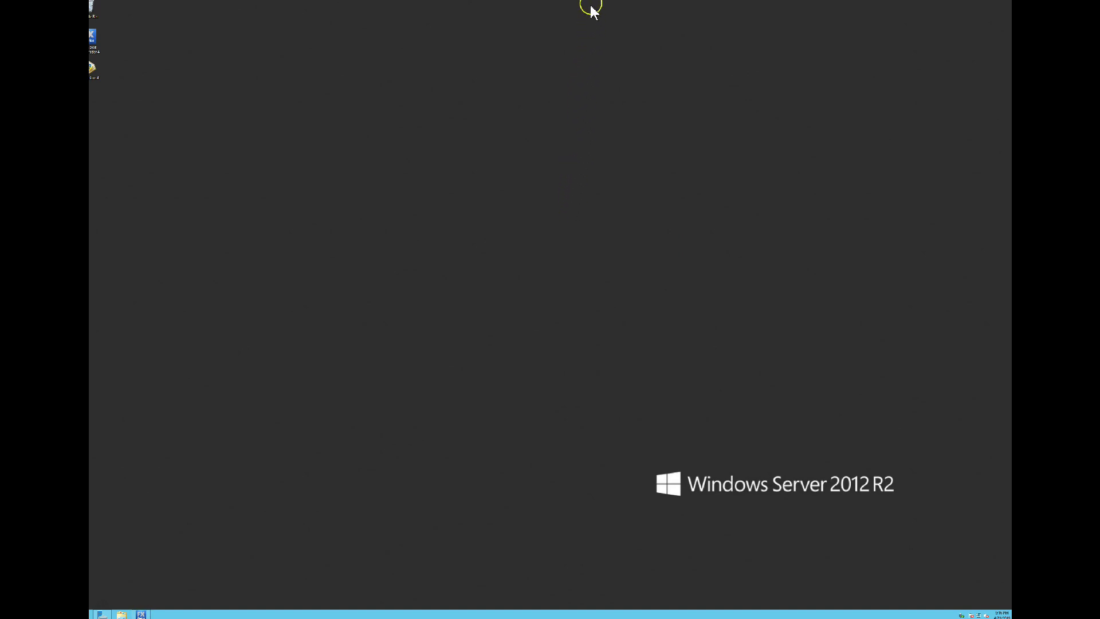
Check that the Remote Desktop connection quality is good, then close the remote session.
mouse_move(591, 2)
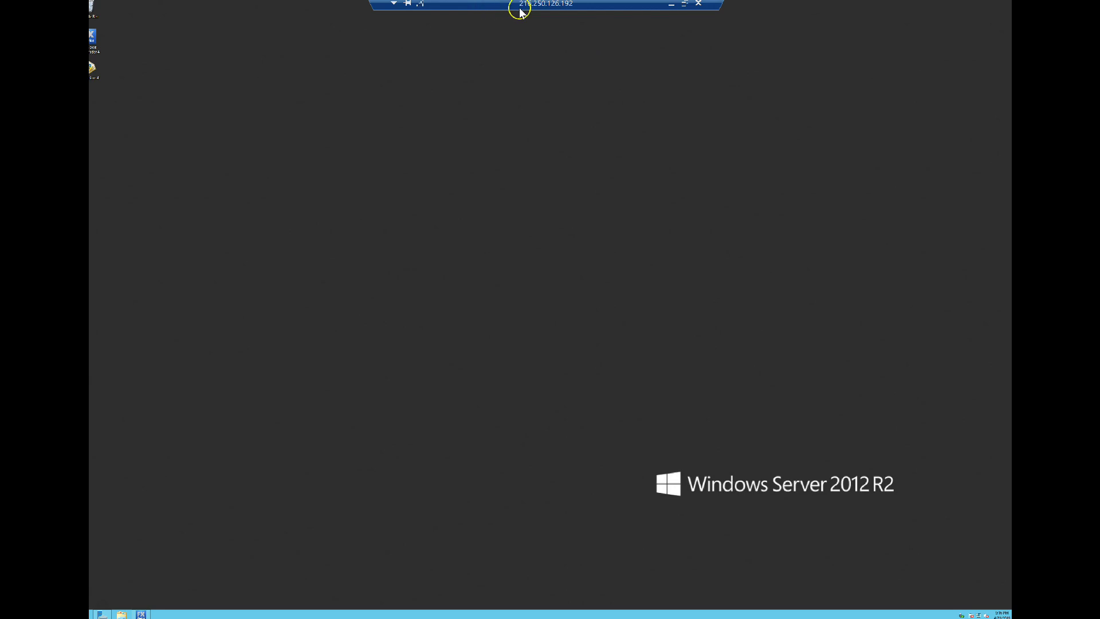
click(420, 4)
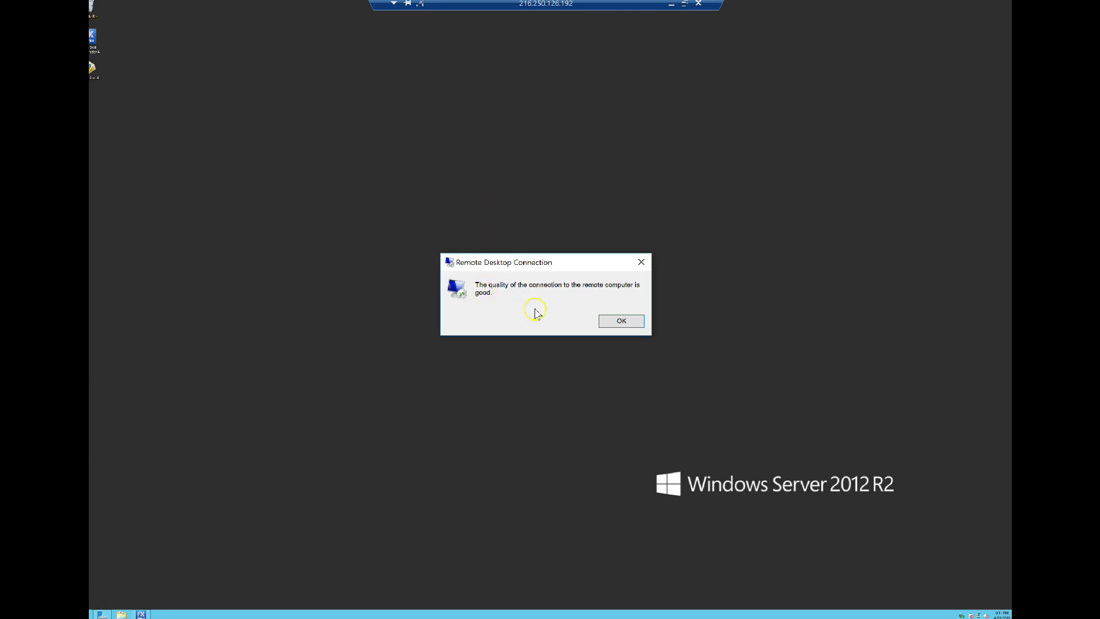
click(623, 322)
mouse_move(630, 2)
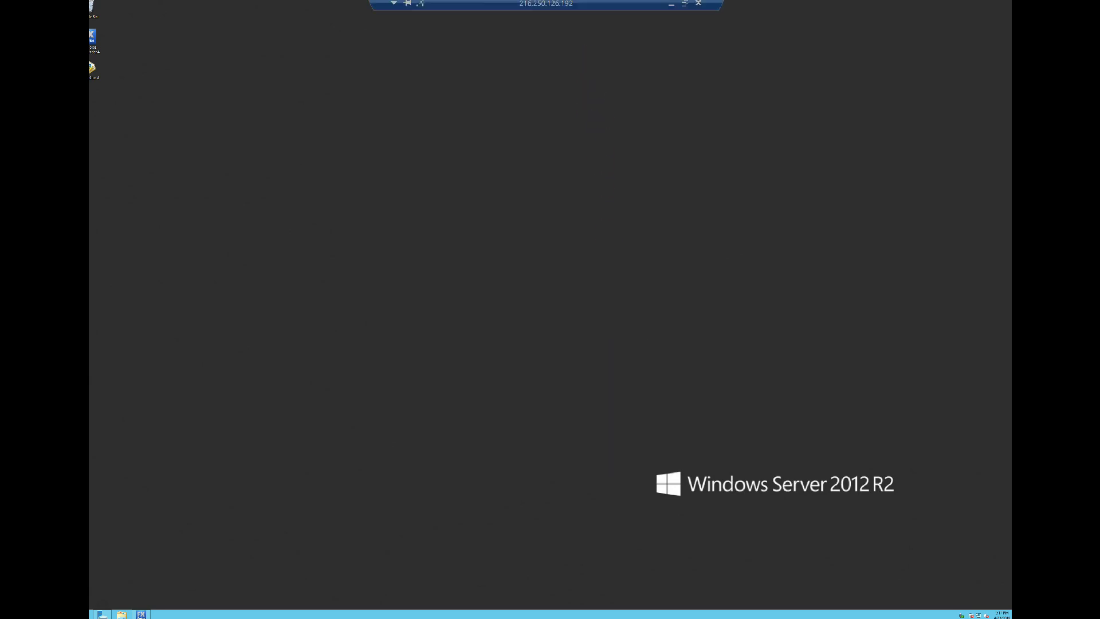
click(698, 4)
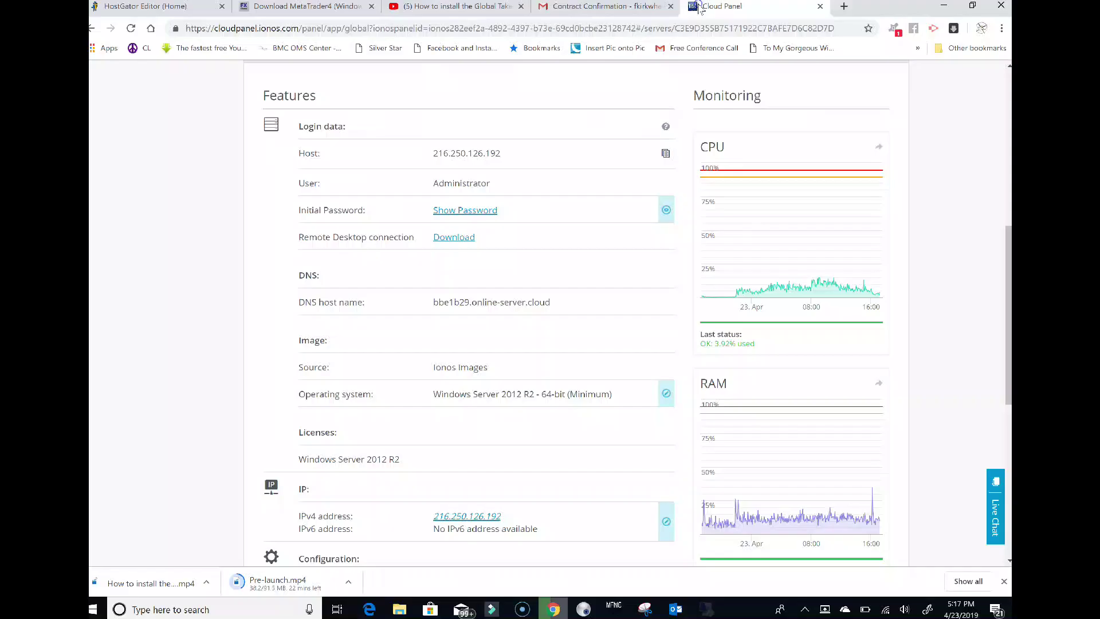